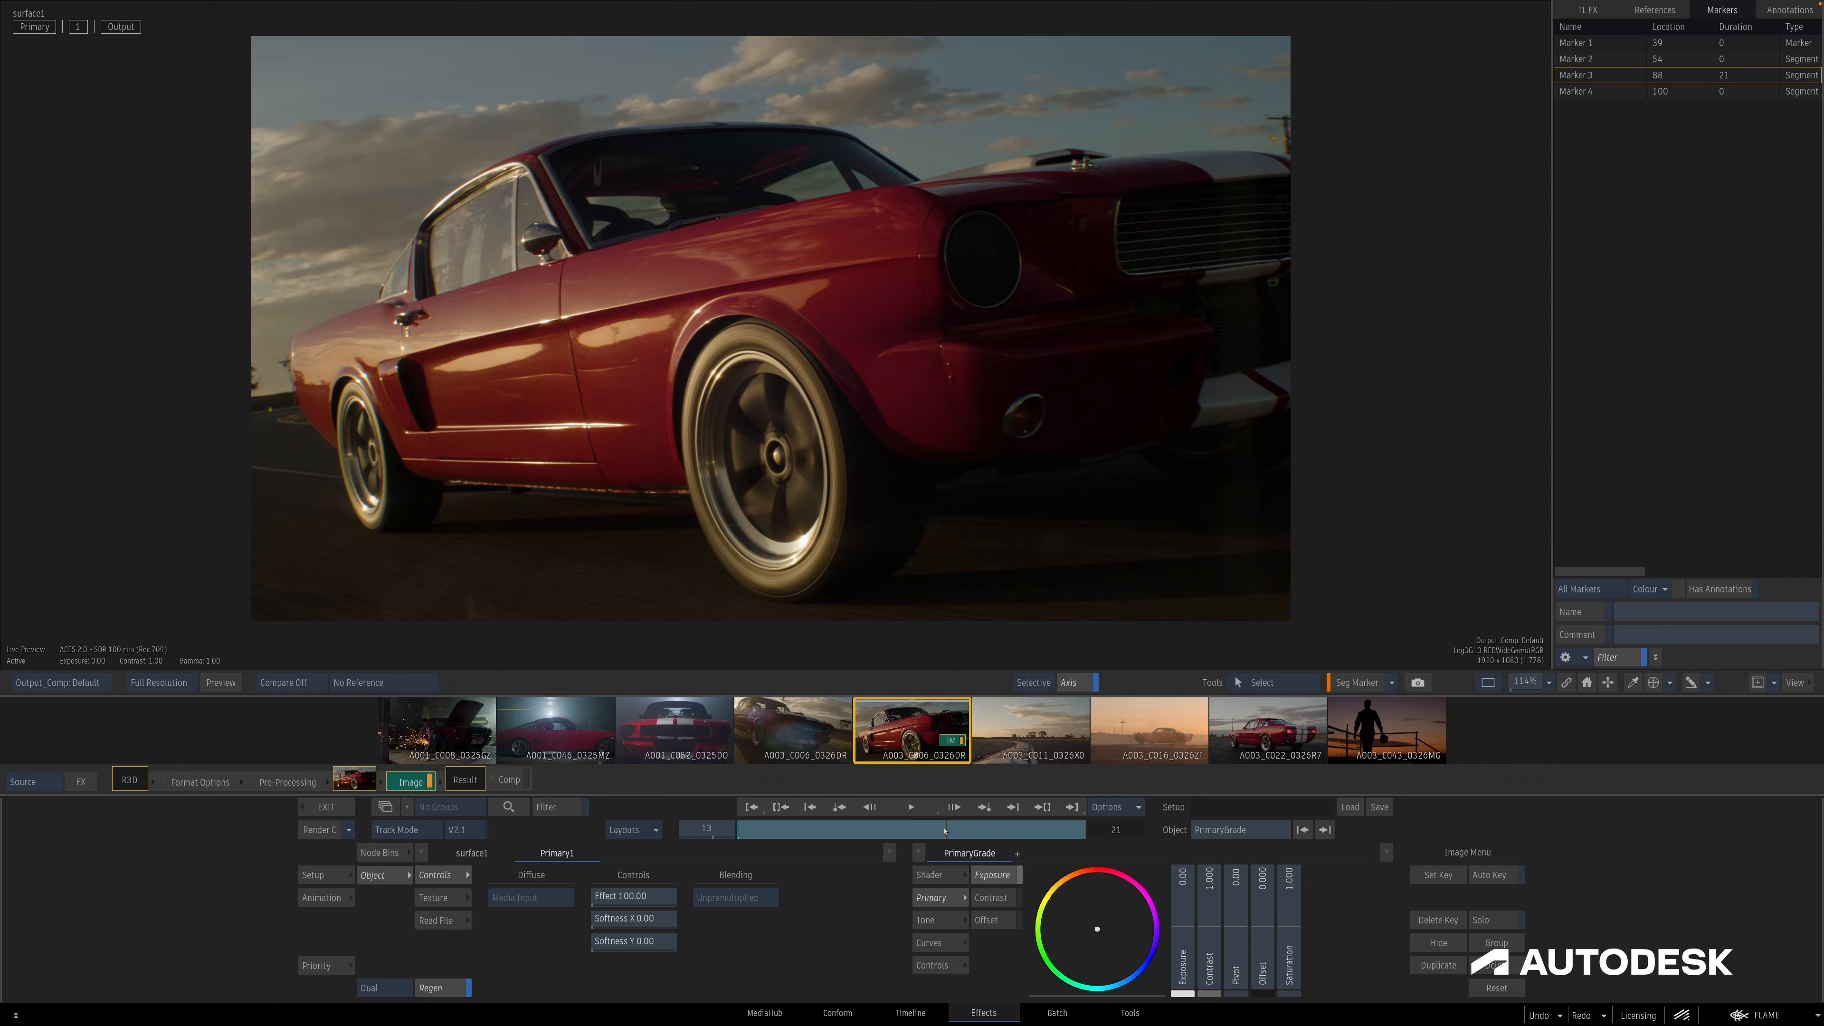
Scrub the shot to frame 18 and turn off the display of marker durations in the timebar
drag(944, 831, 1018, 832)
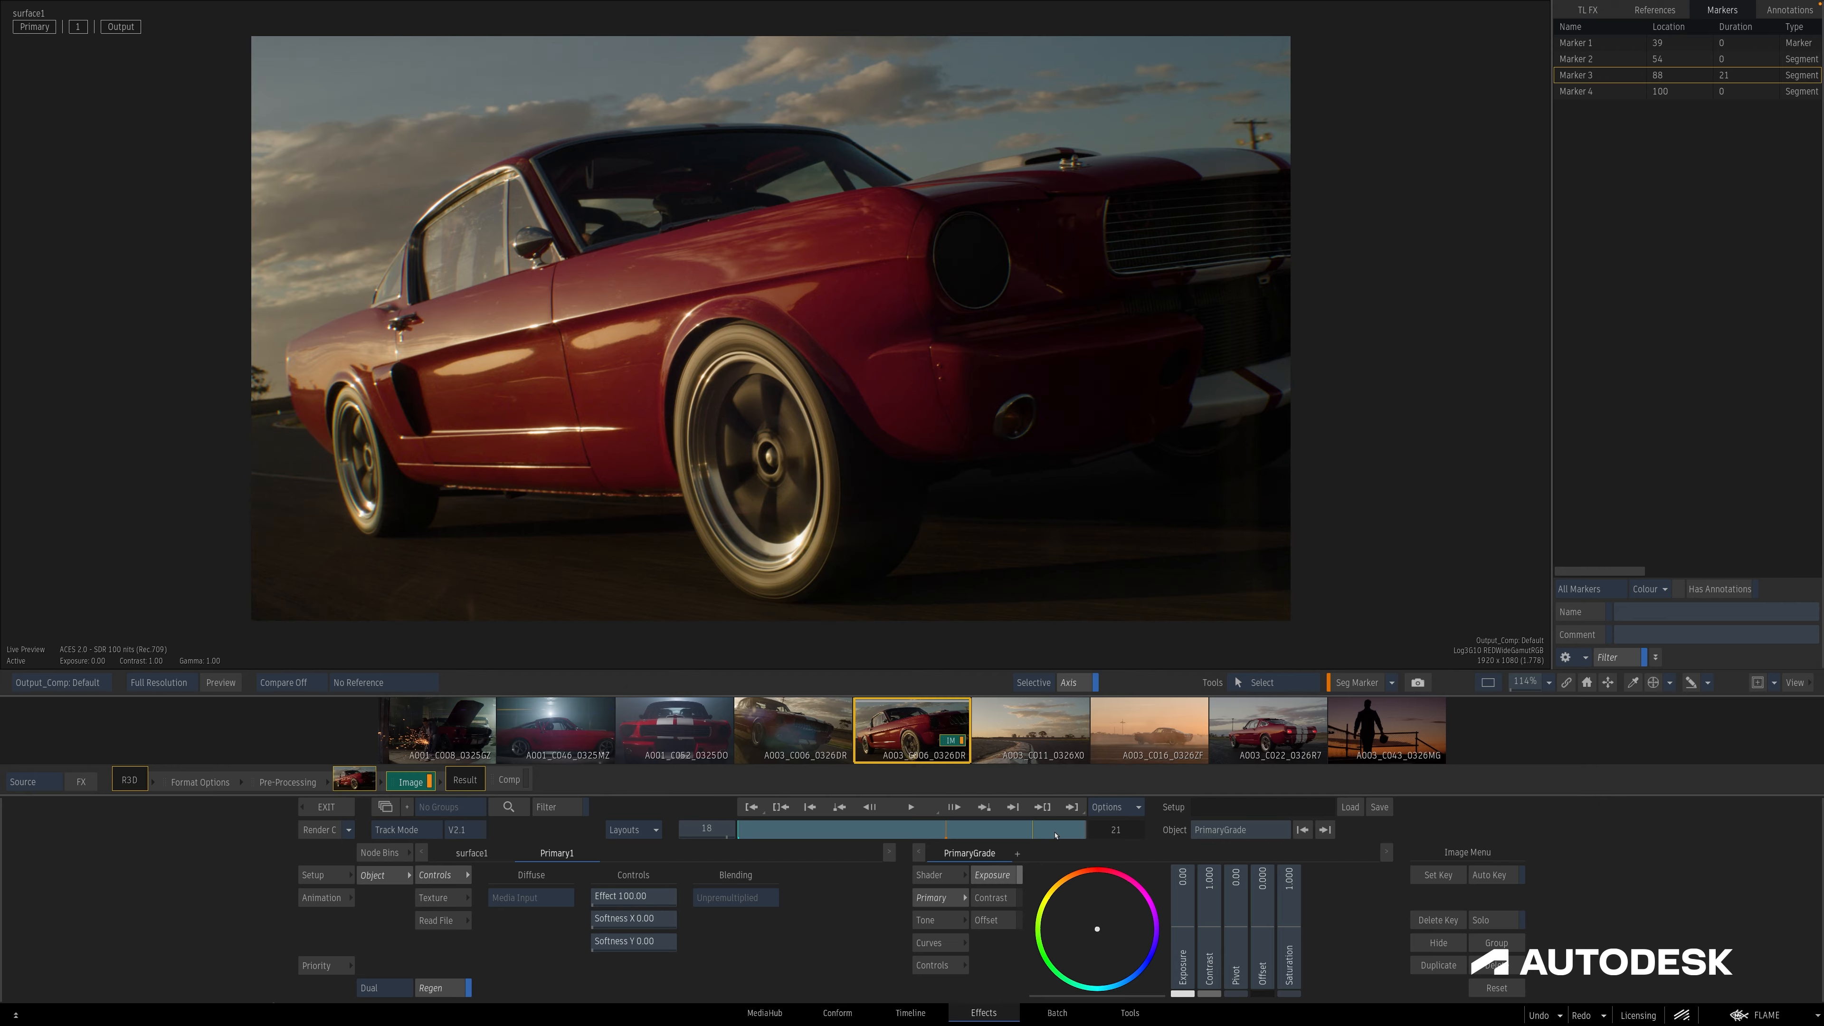
click(1113, 807)
mouse_move(1171, 1017)
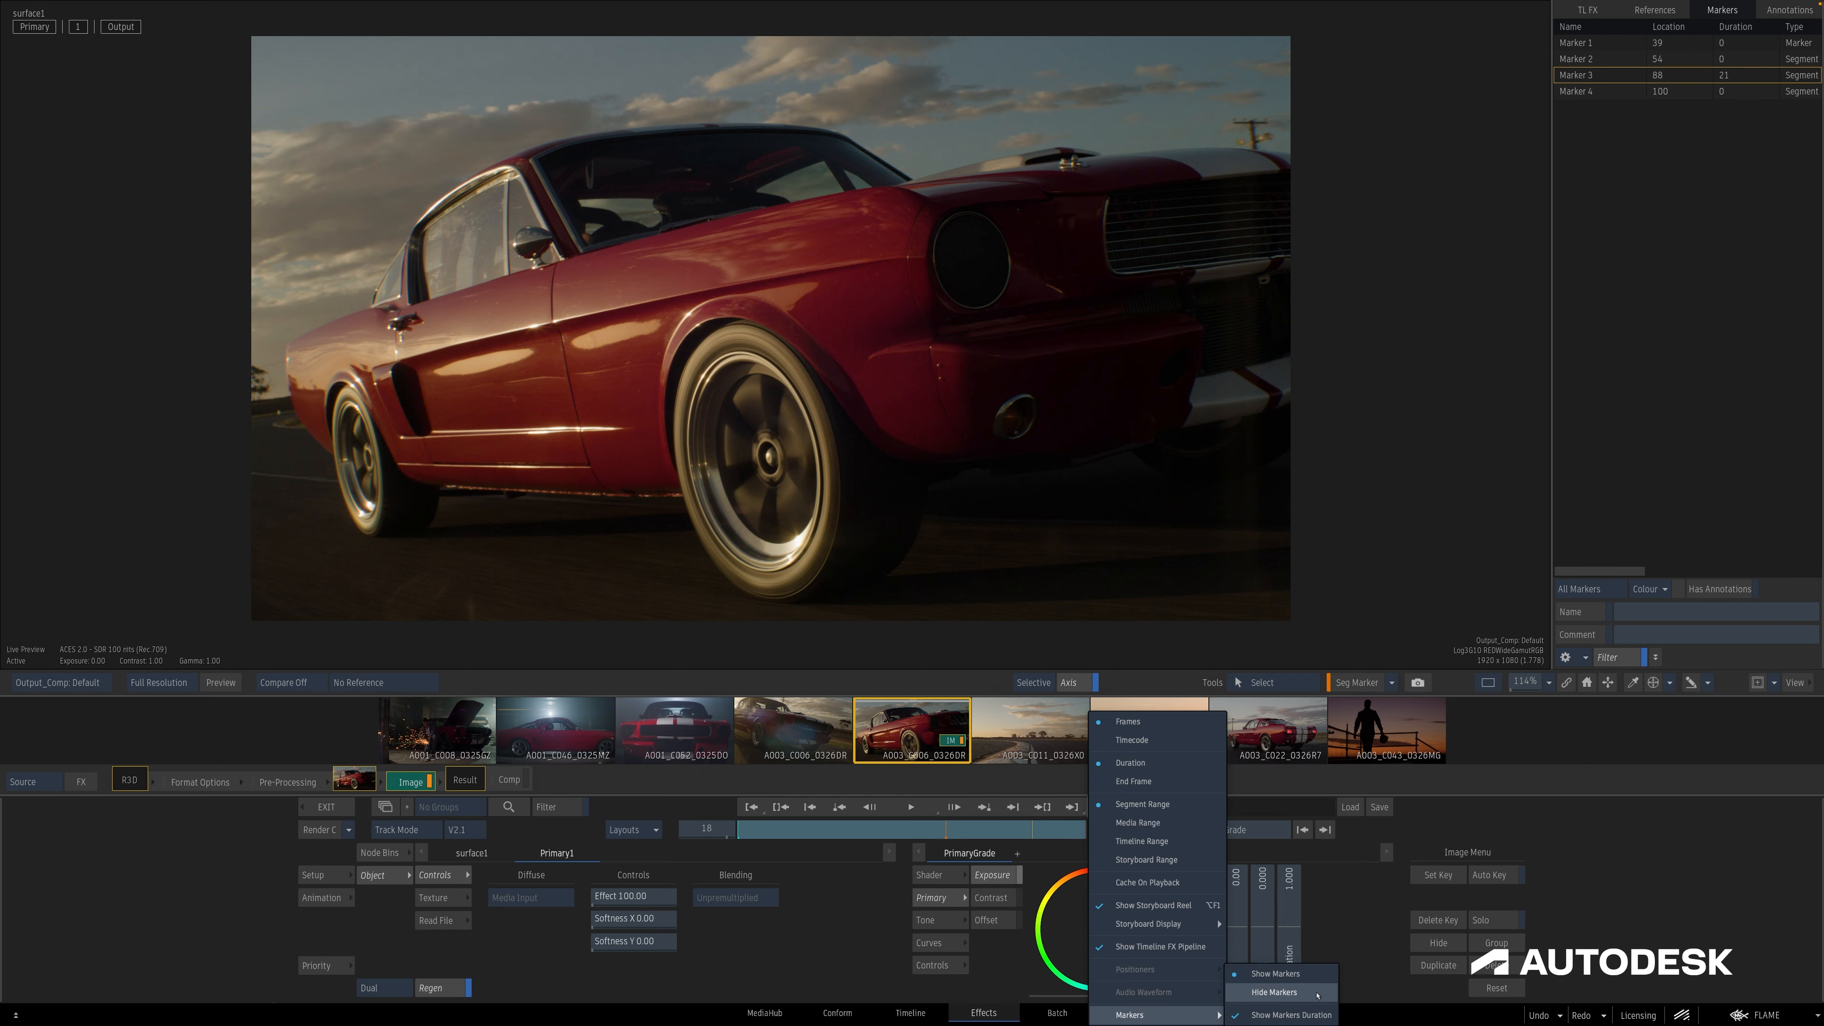
click(1319, 1015)
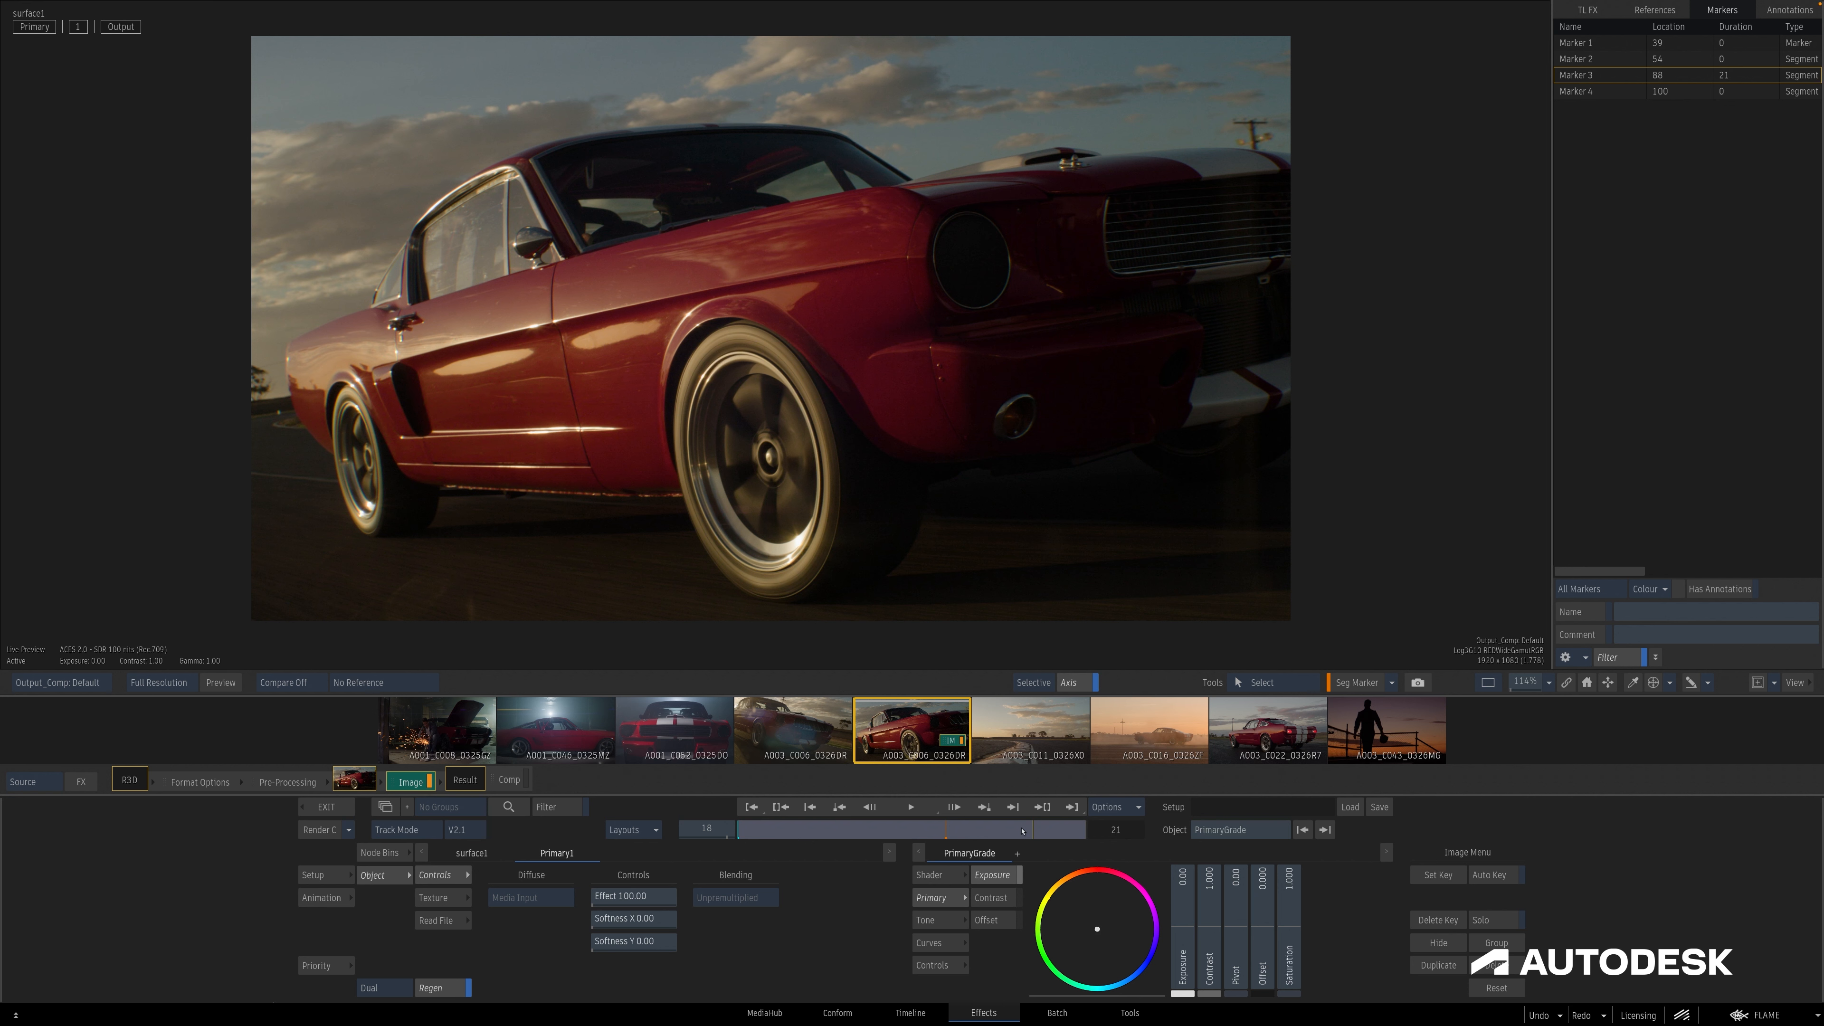
In the timeline, create a batch group from the A003_C006_0326DR segment carrying Marker 3, and inspect Marker 3 on the new segment and Marker 1
click(925, 1011)
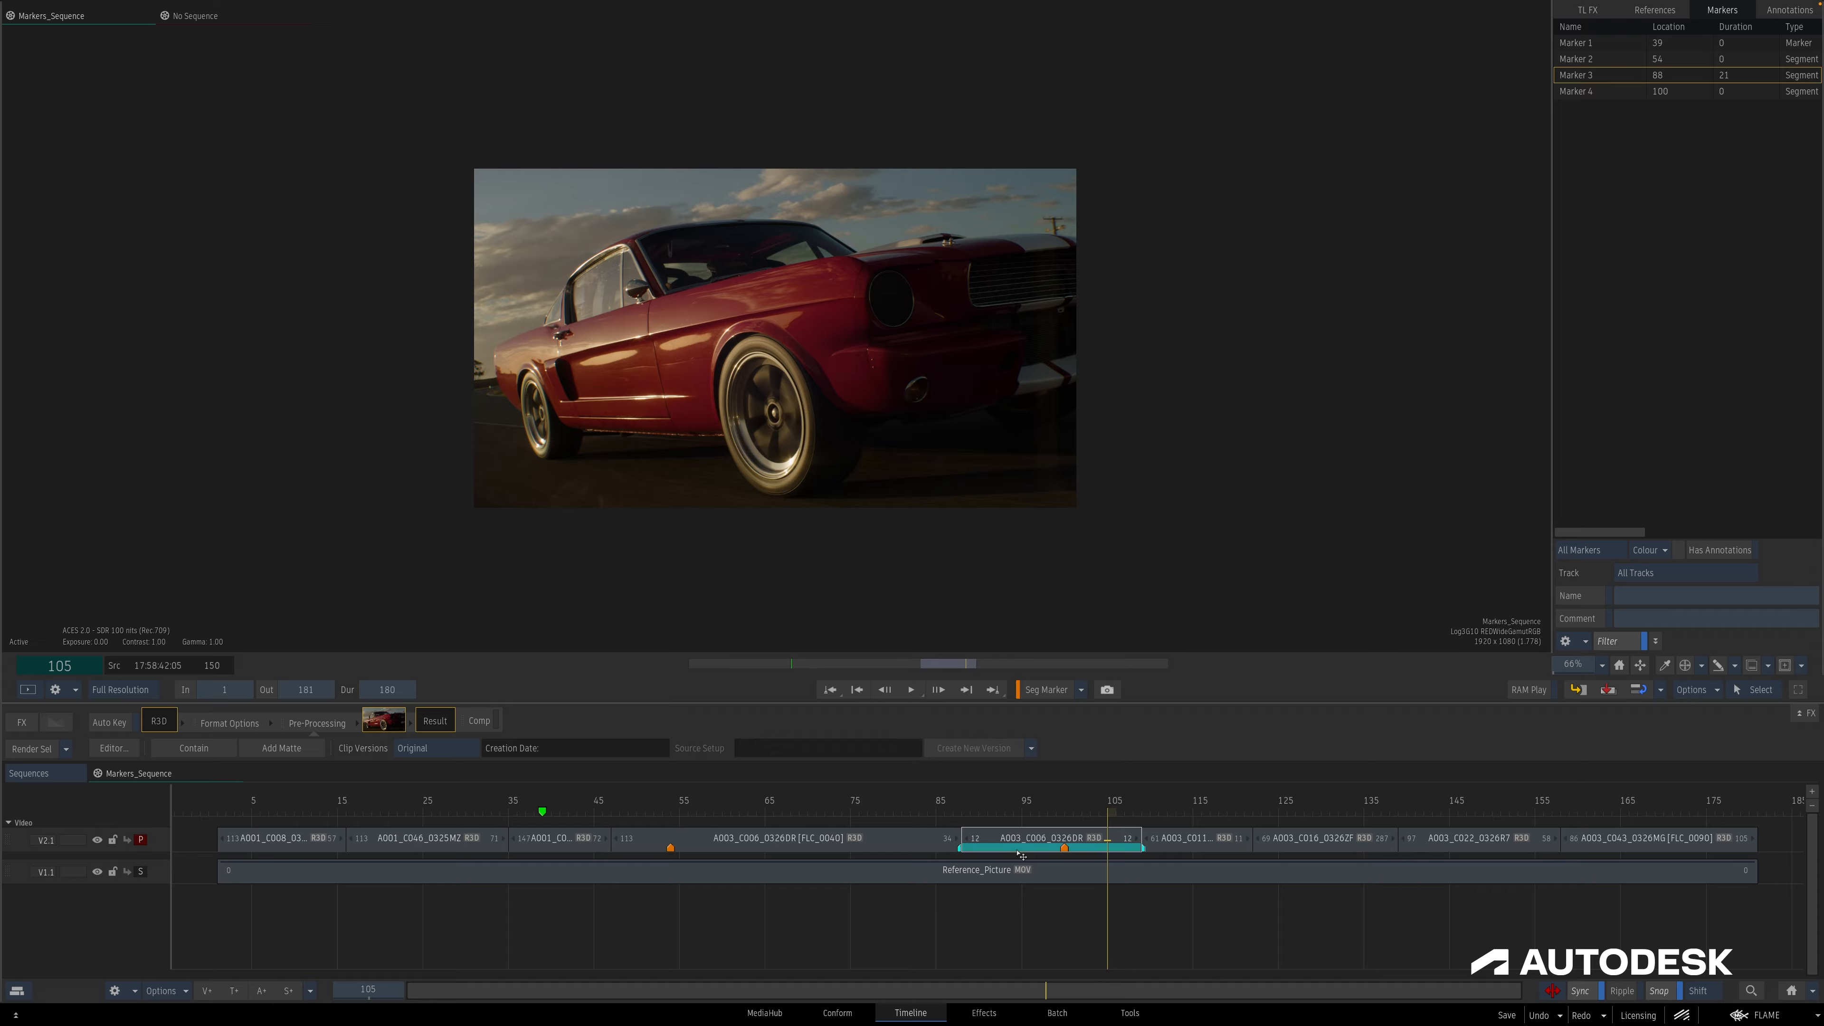
right_click(1037, 839)
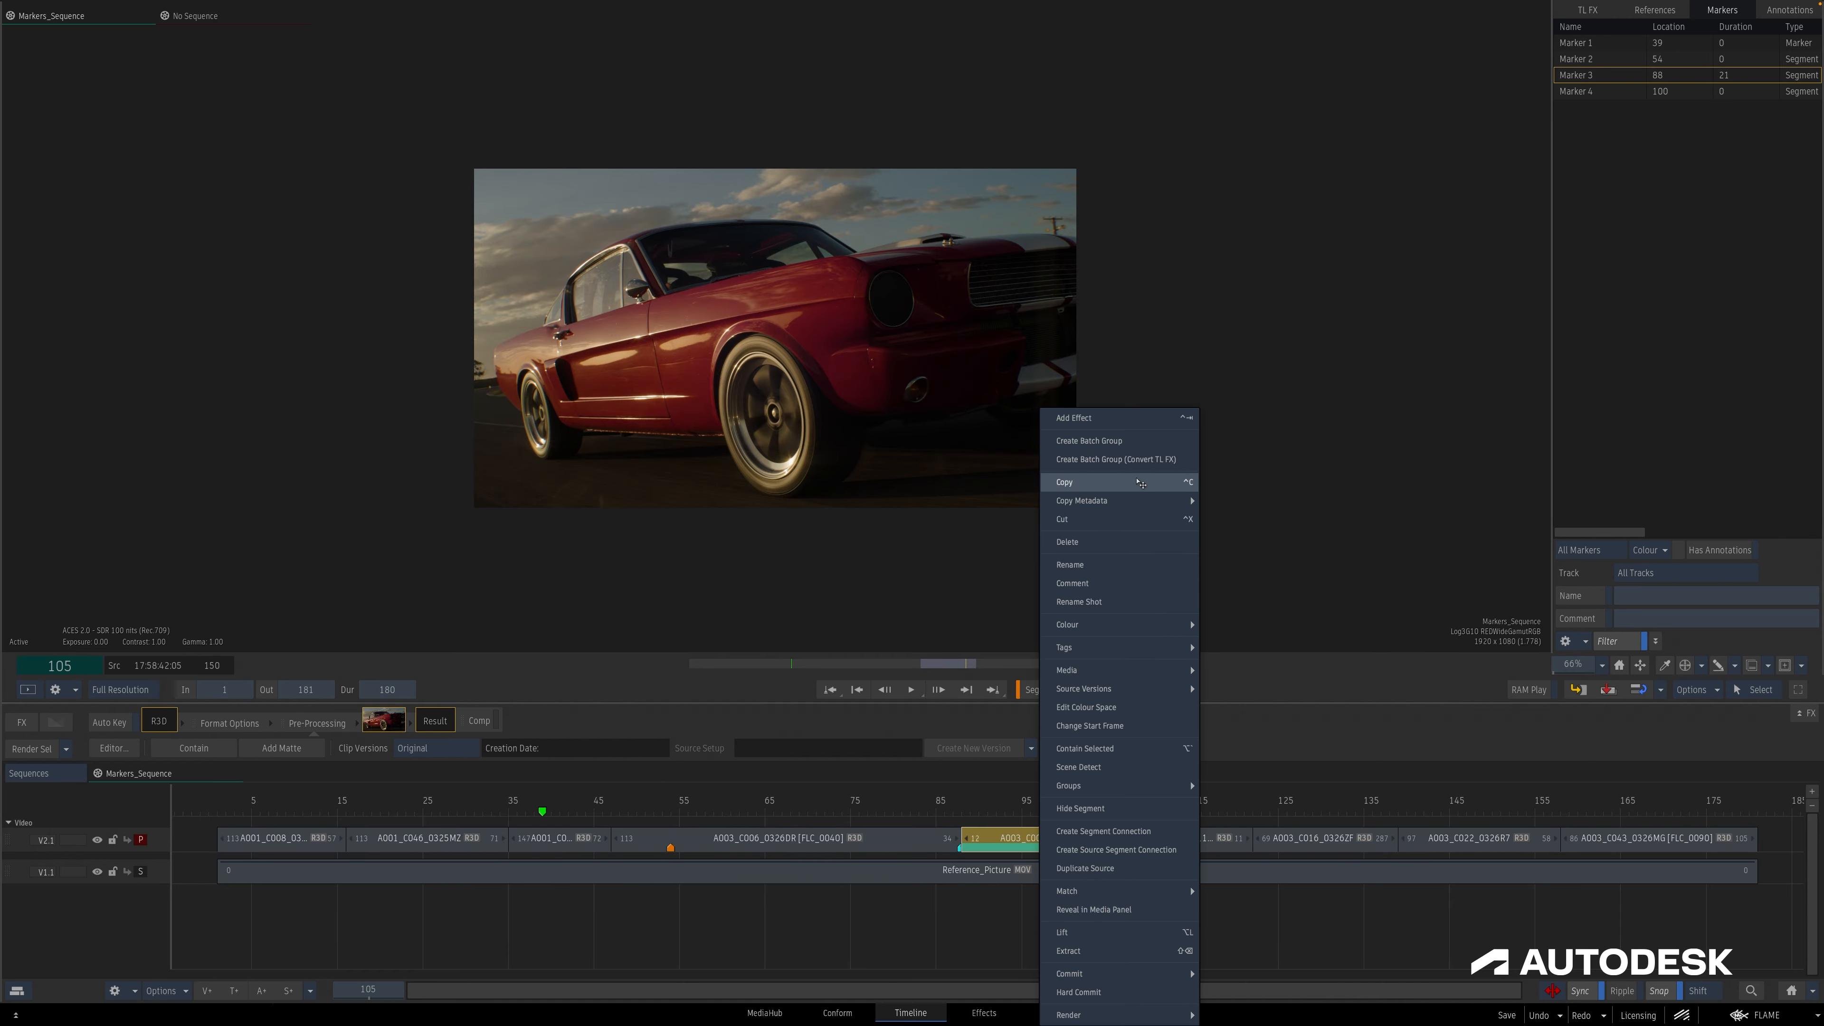
click(1135, 441)
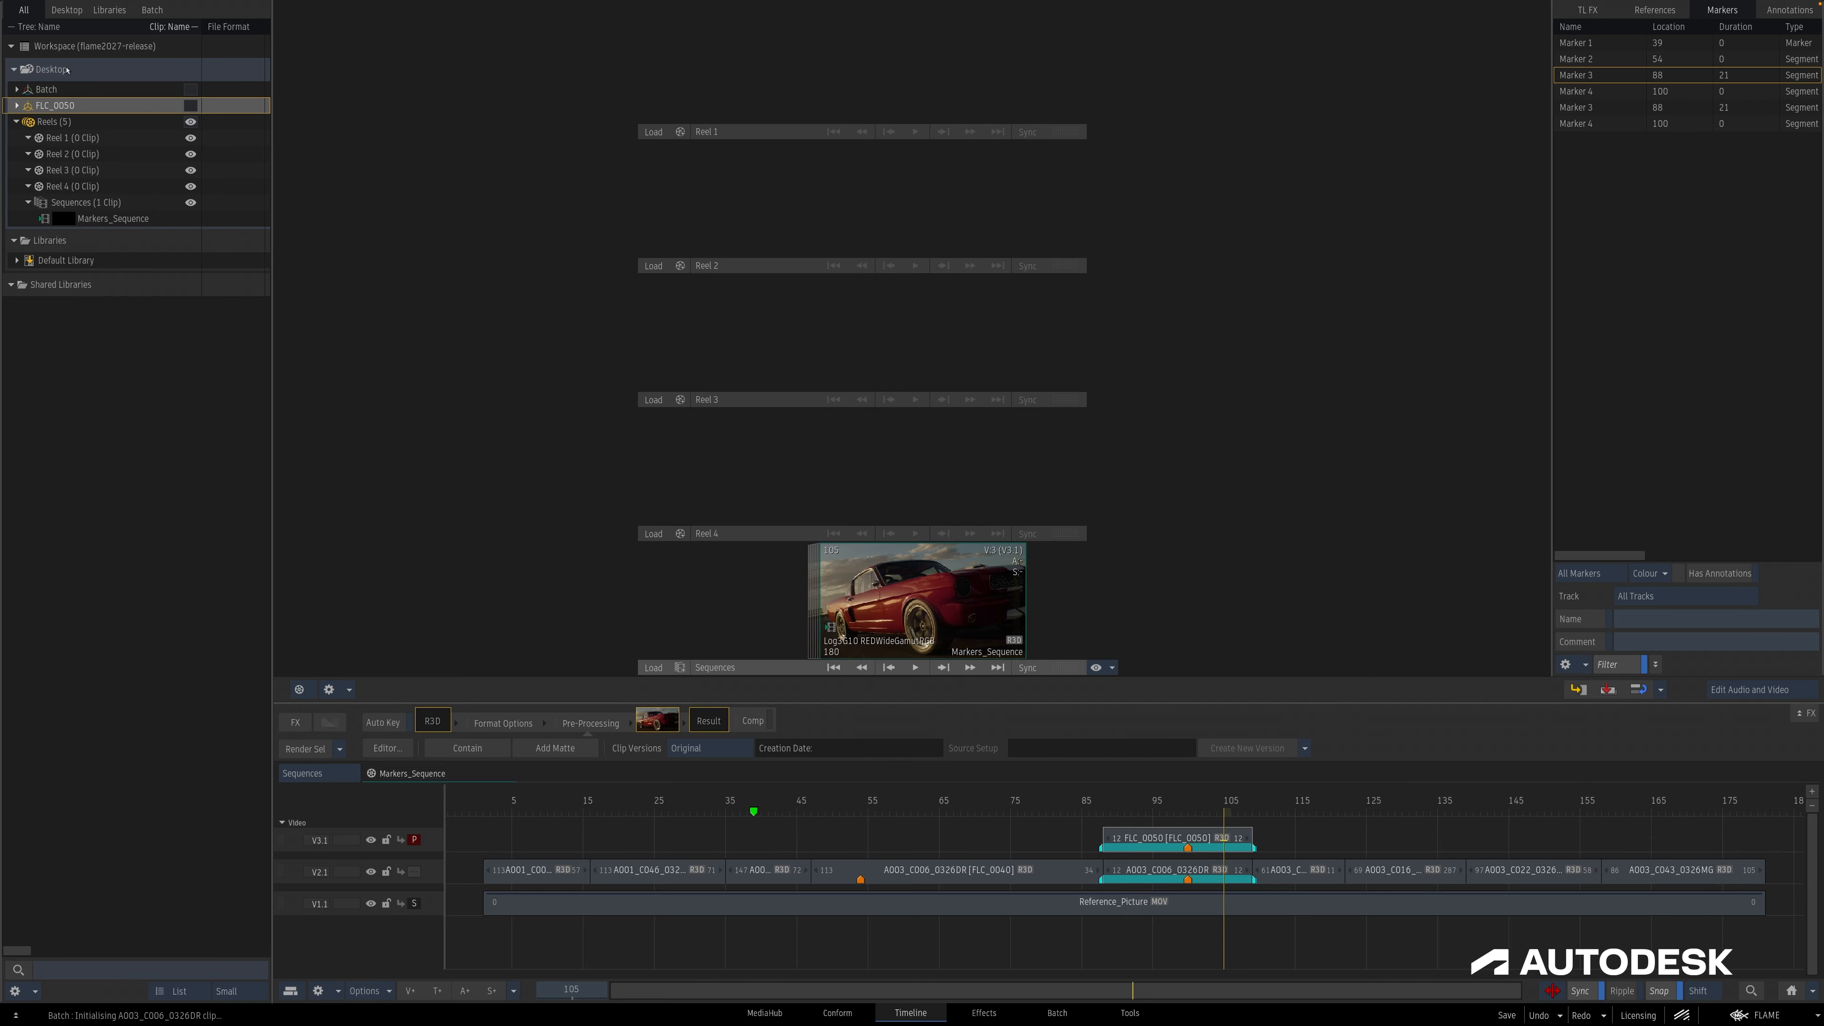
click(1169, 852)
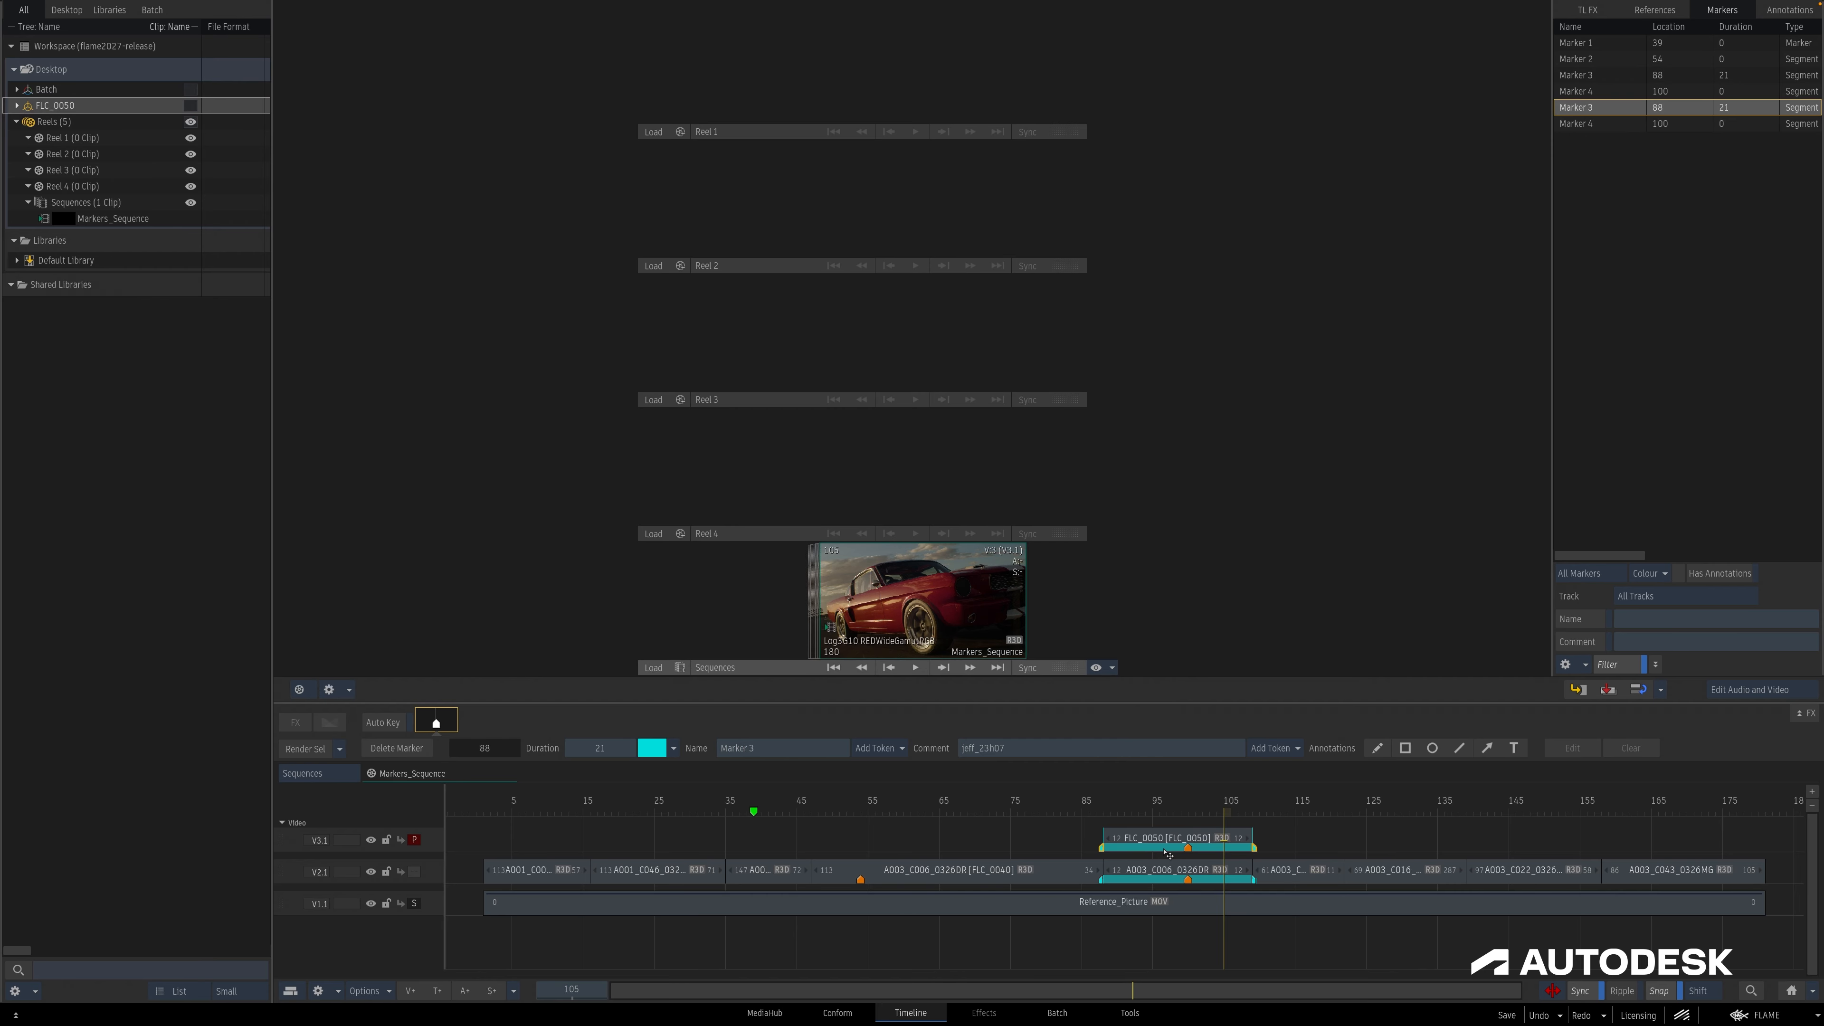
click(753, 813)
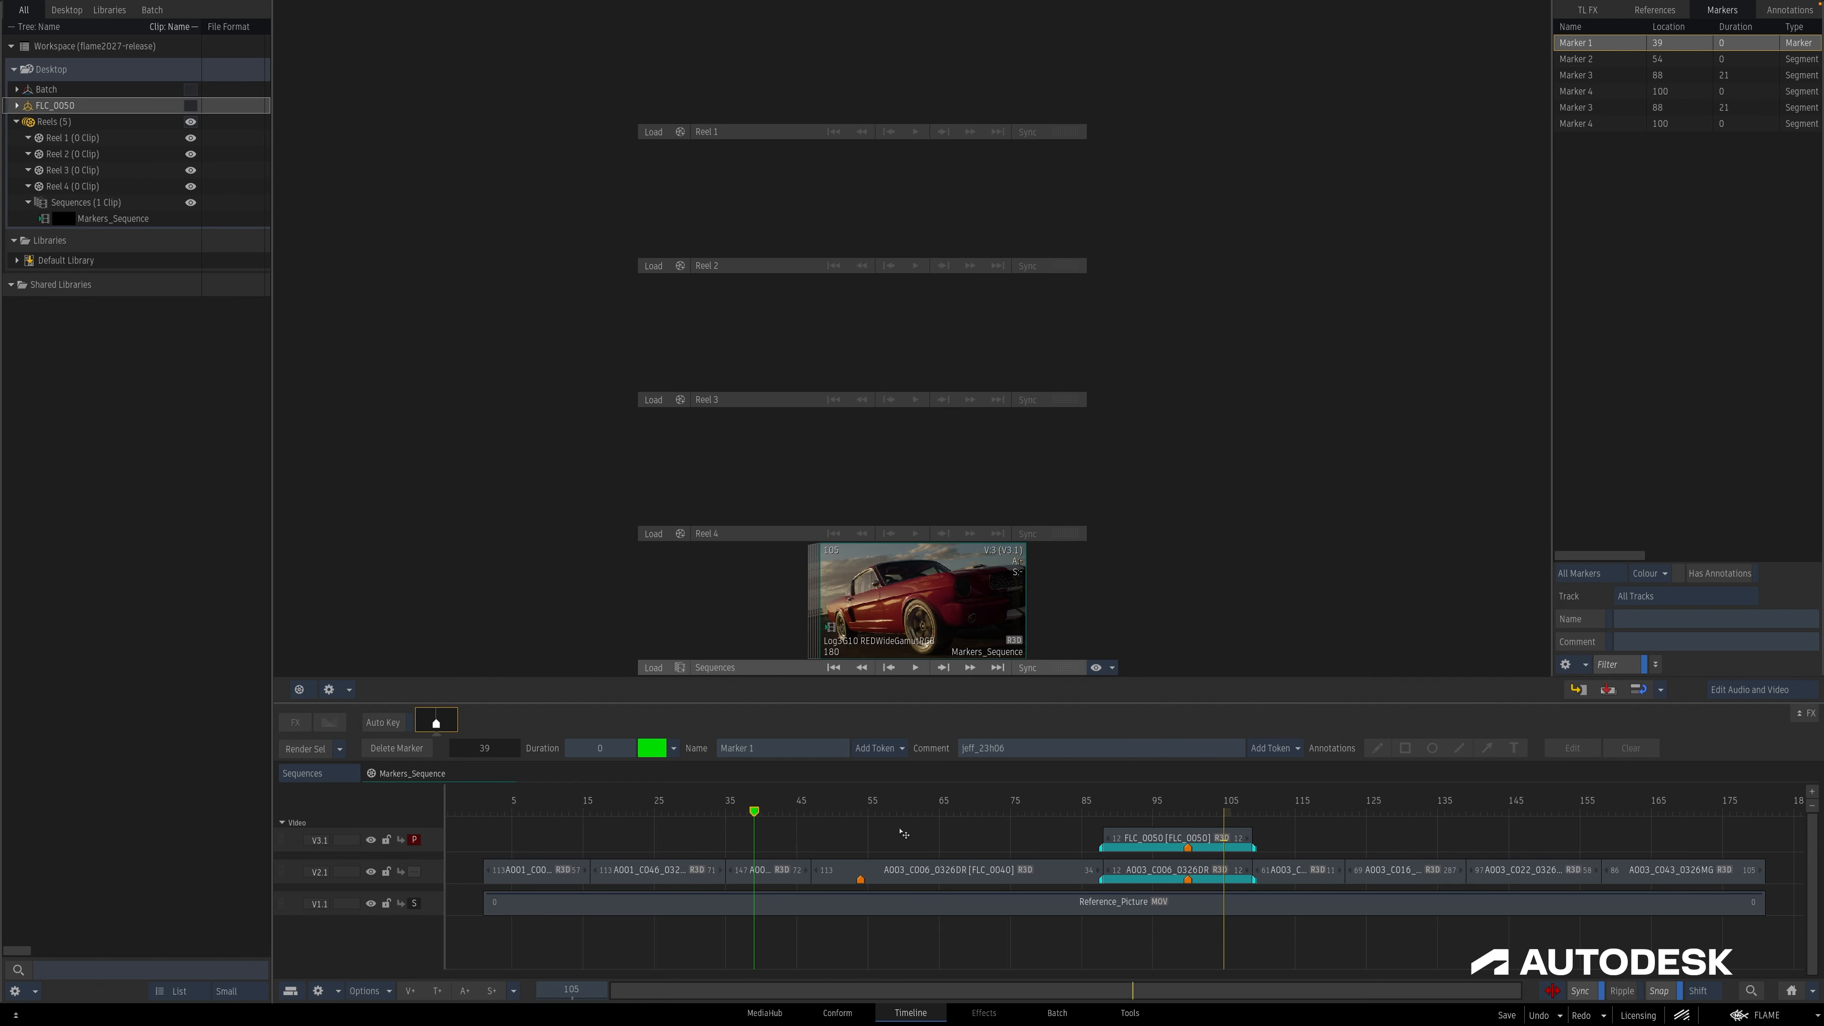
Open the new batch group's schematic in Batch and move the clip node well away from the Render node
click(1056, 1014)
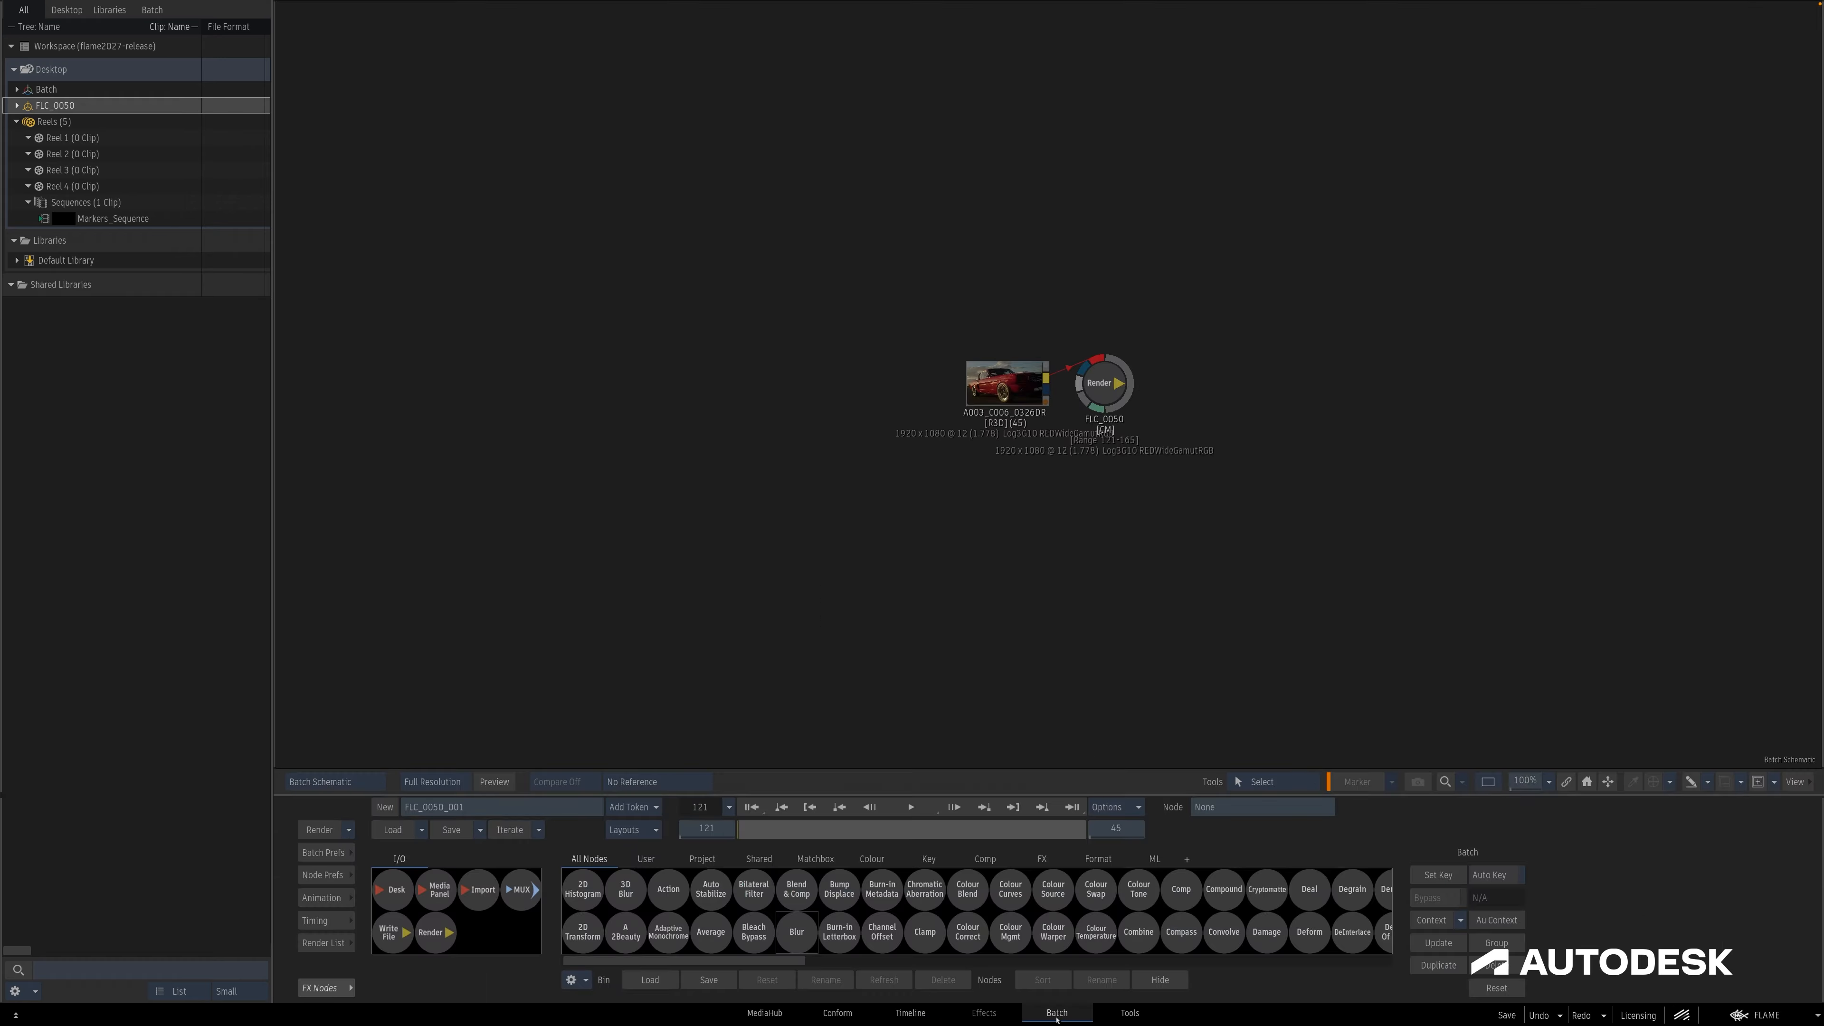
drag(1025, 384, 629, 360)
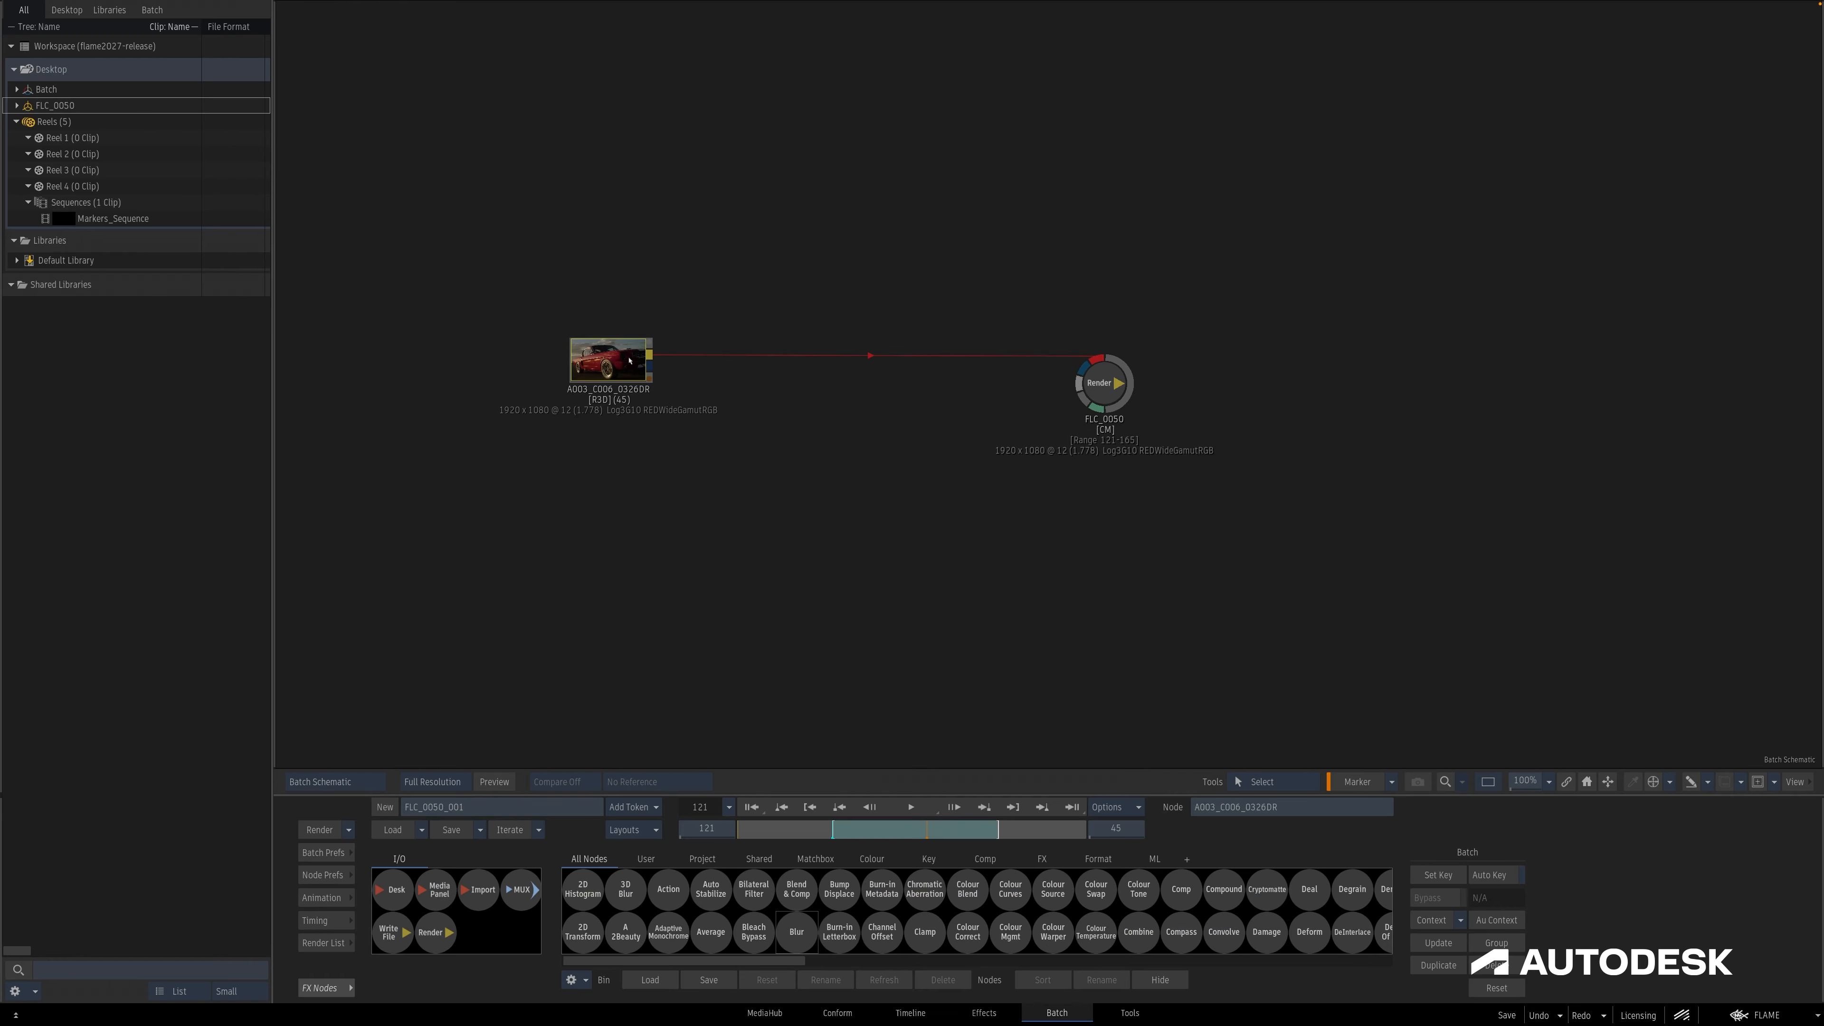
Review the user Timeline preferences for the default marker comment, segment marker name and segment marker comment
click(1759, 1014)
click(1748, 894)
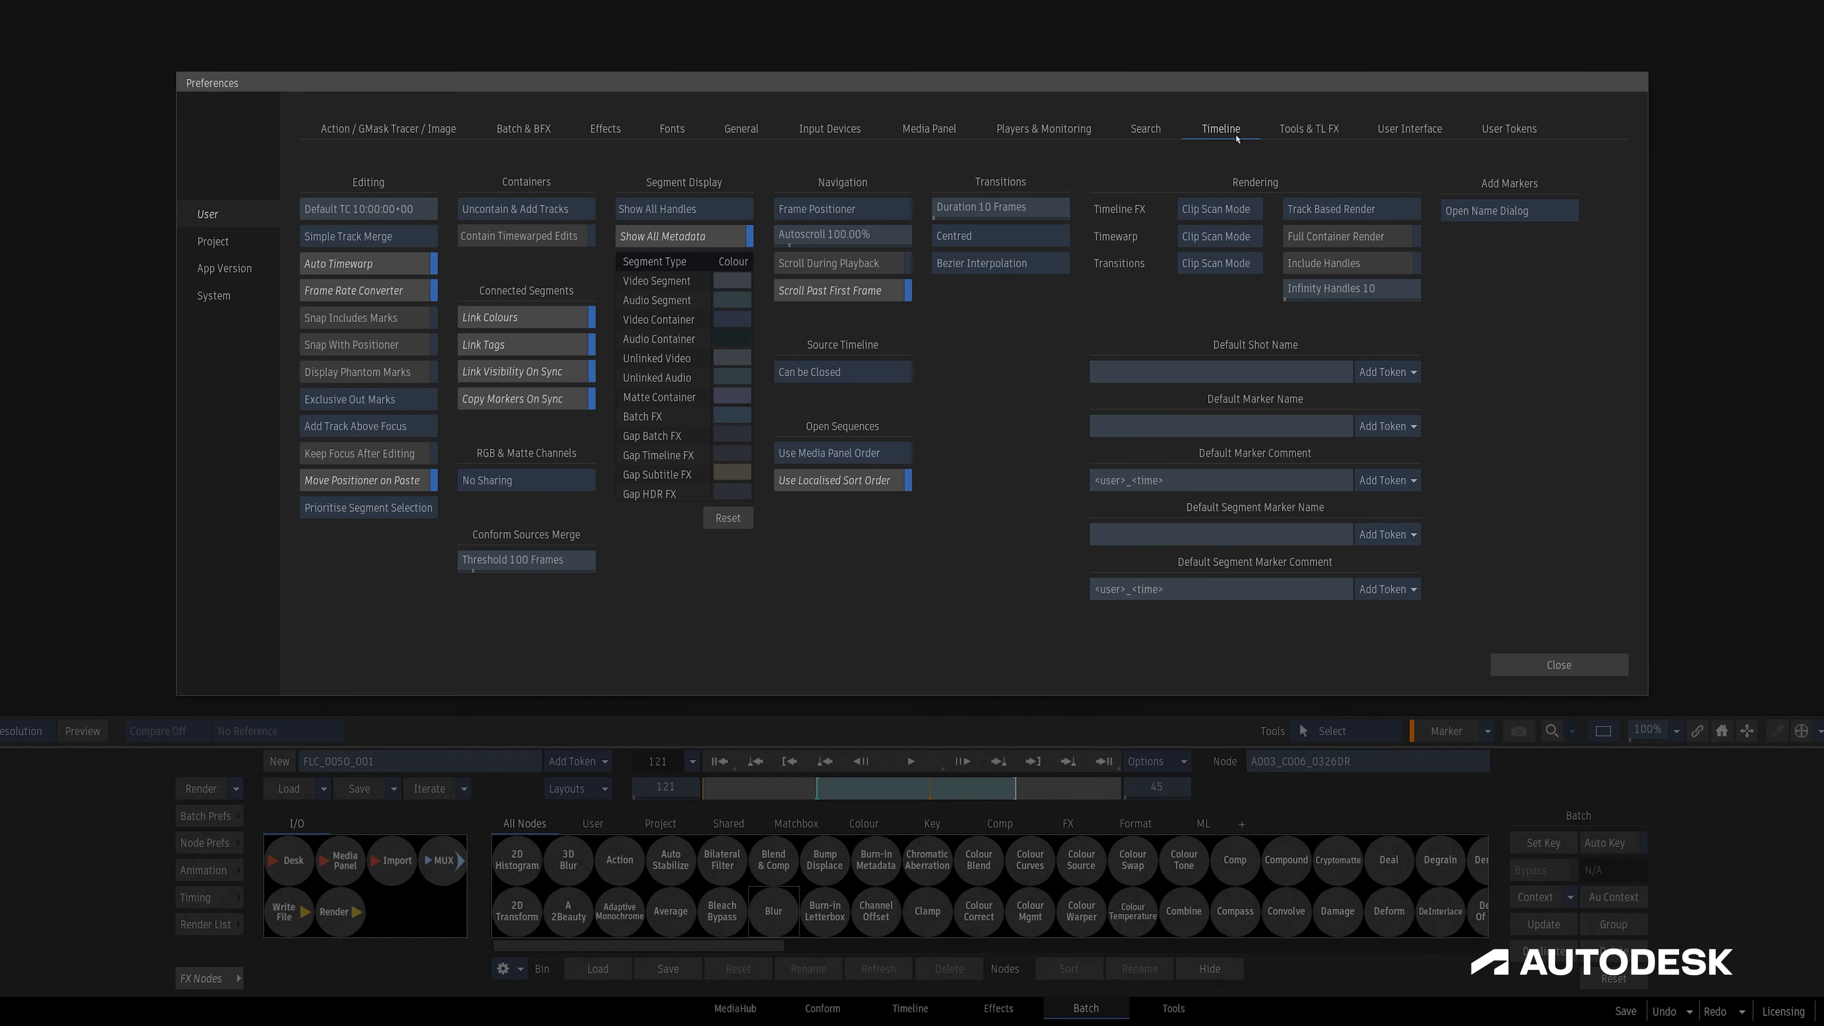
click(1217, 479)
click(1215, 537)
click(1215, 592)
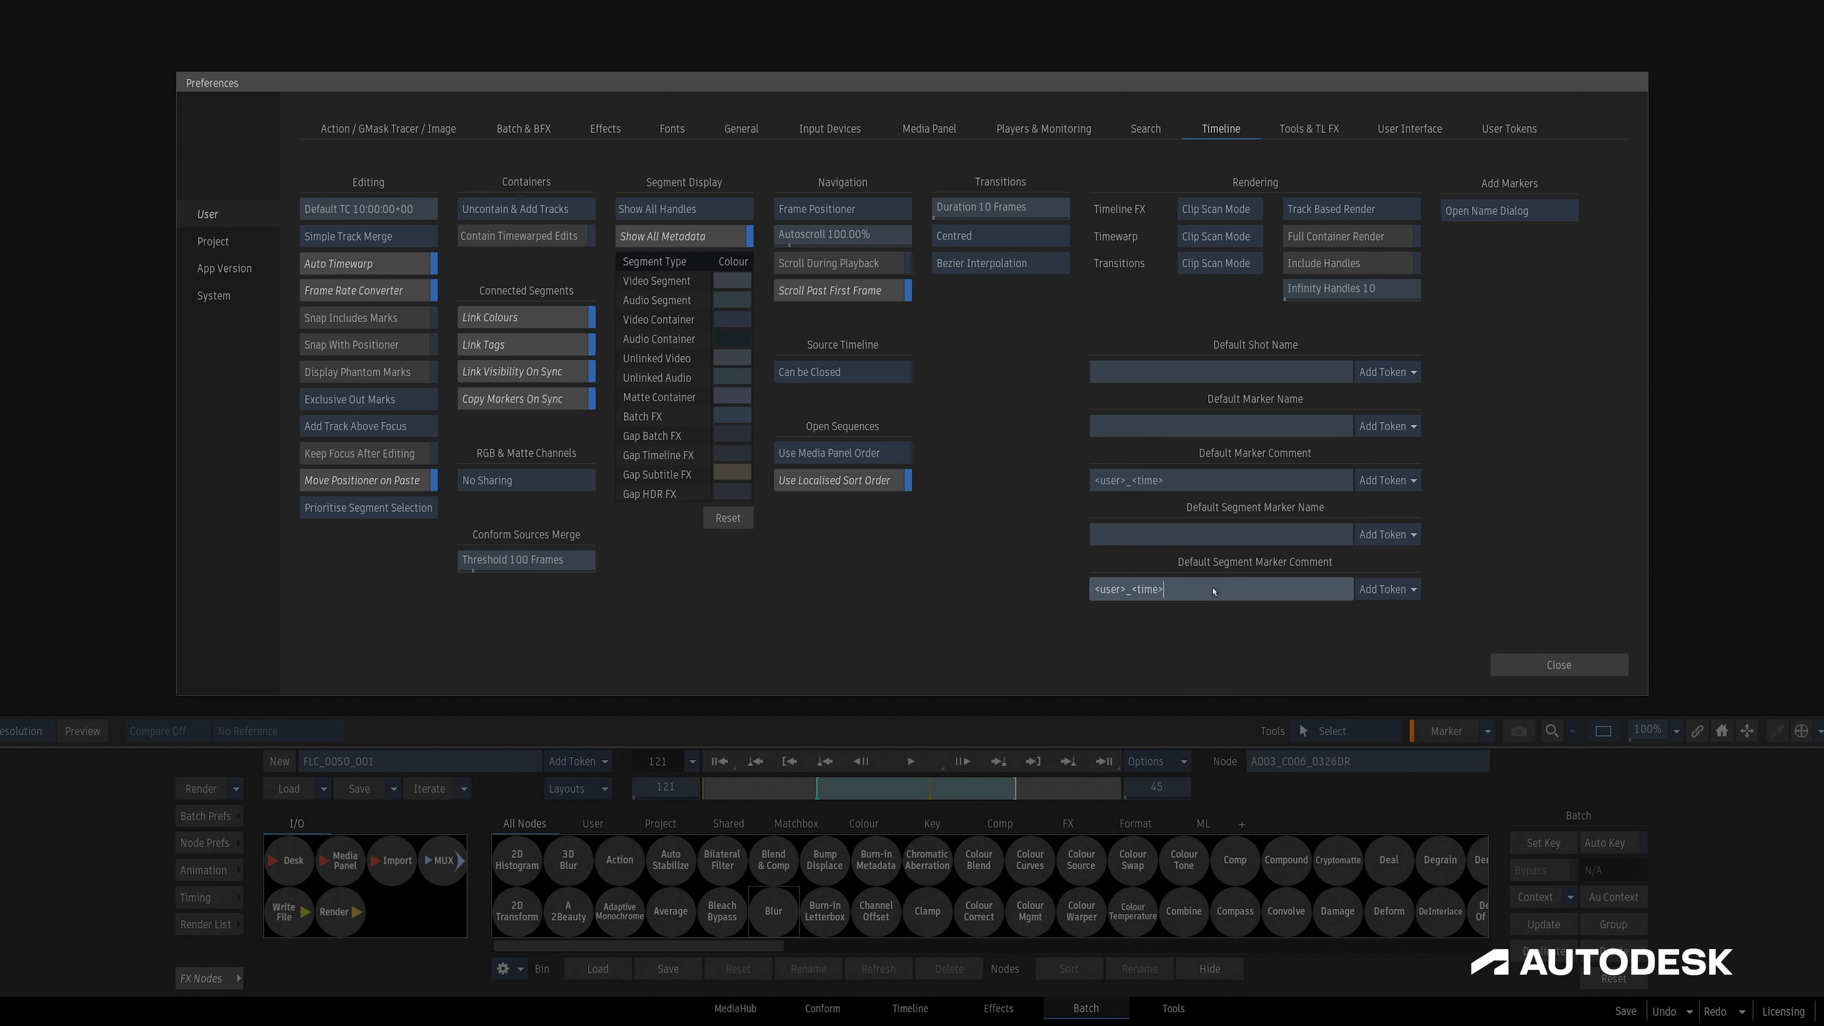
Review the default node marker name and comment in the system Batch & BFX preferences, and close the preferences
click(216, 296)
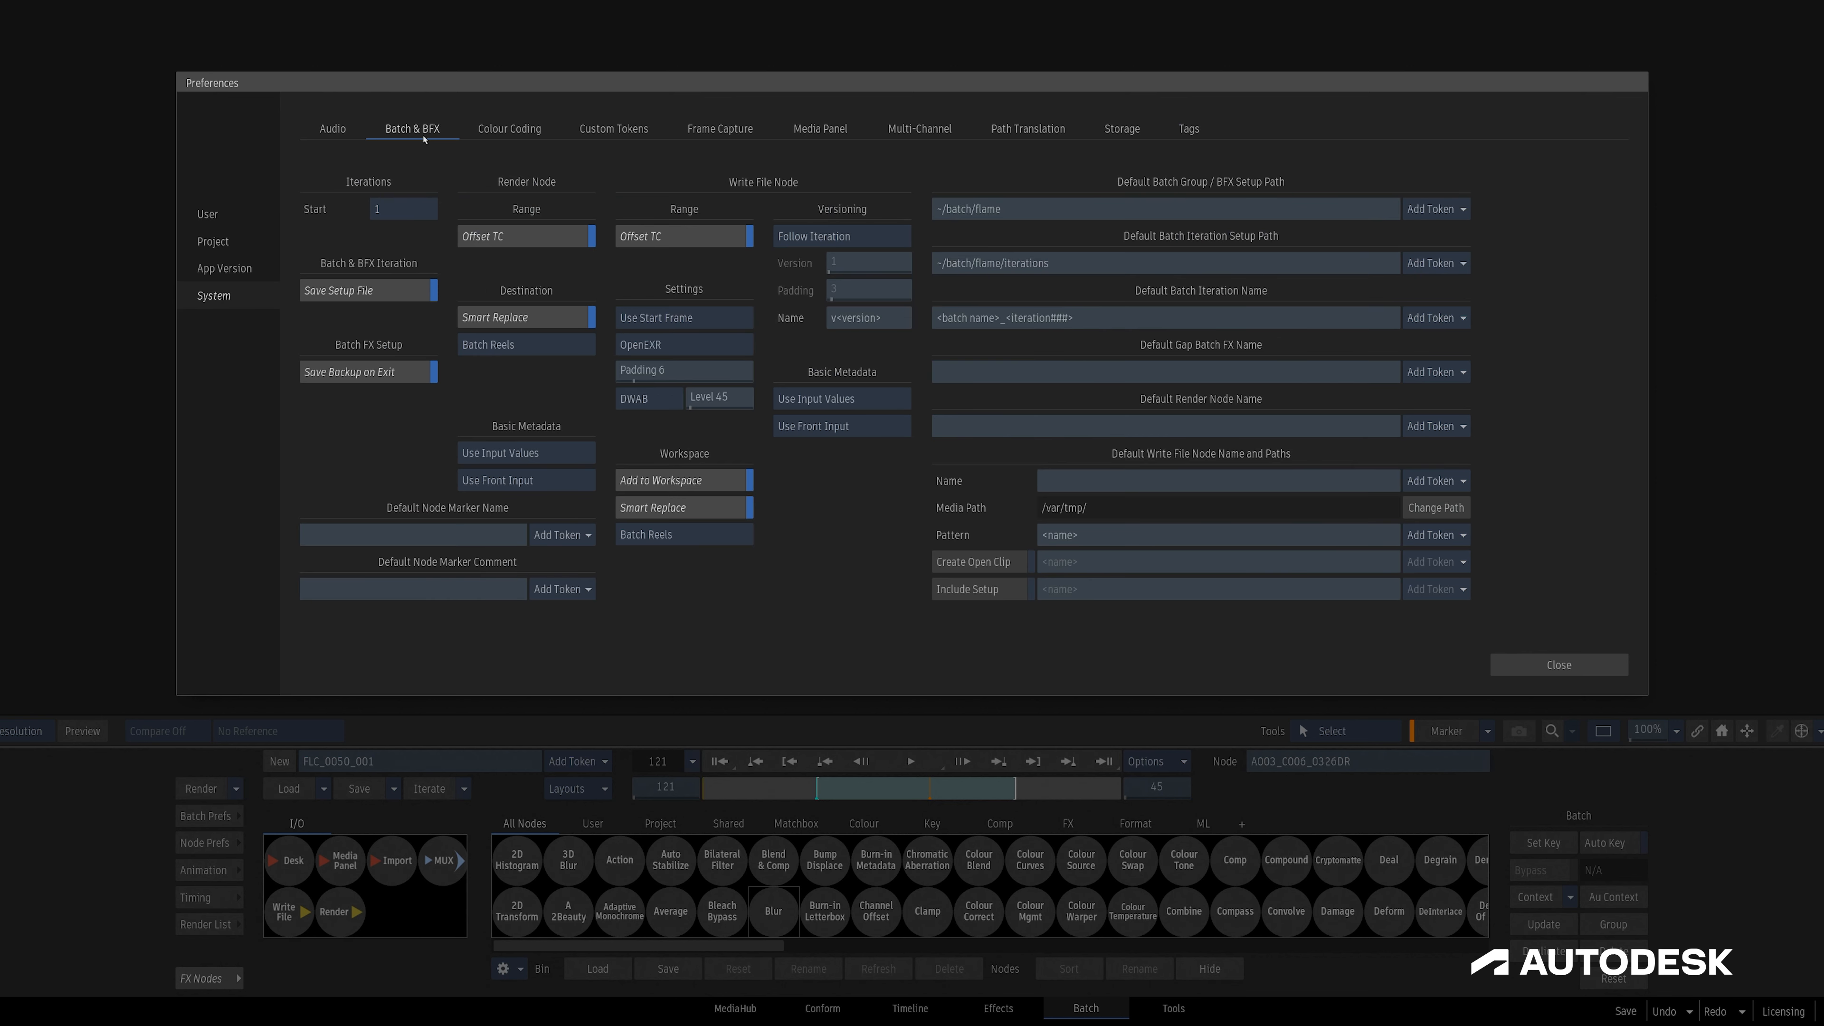
click(351, 535)
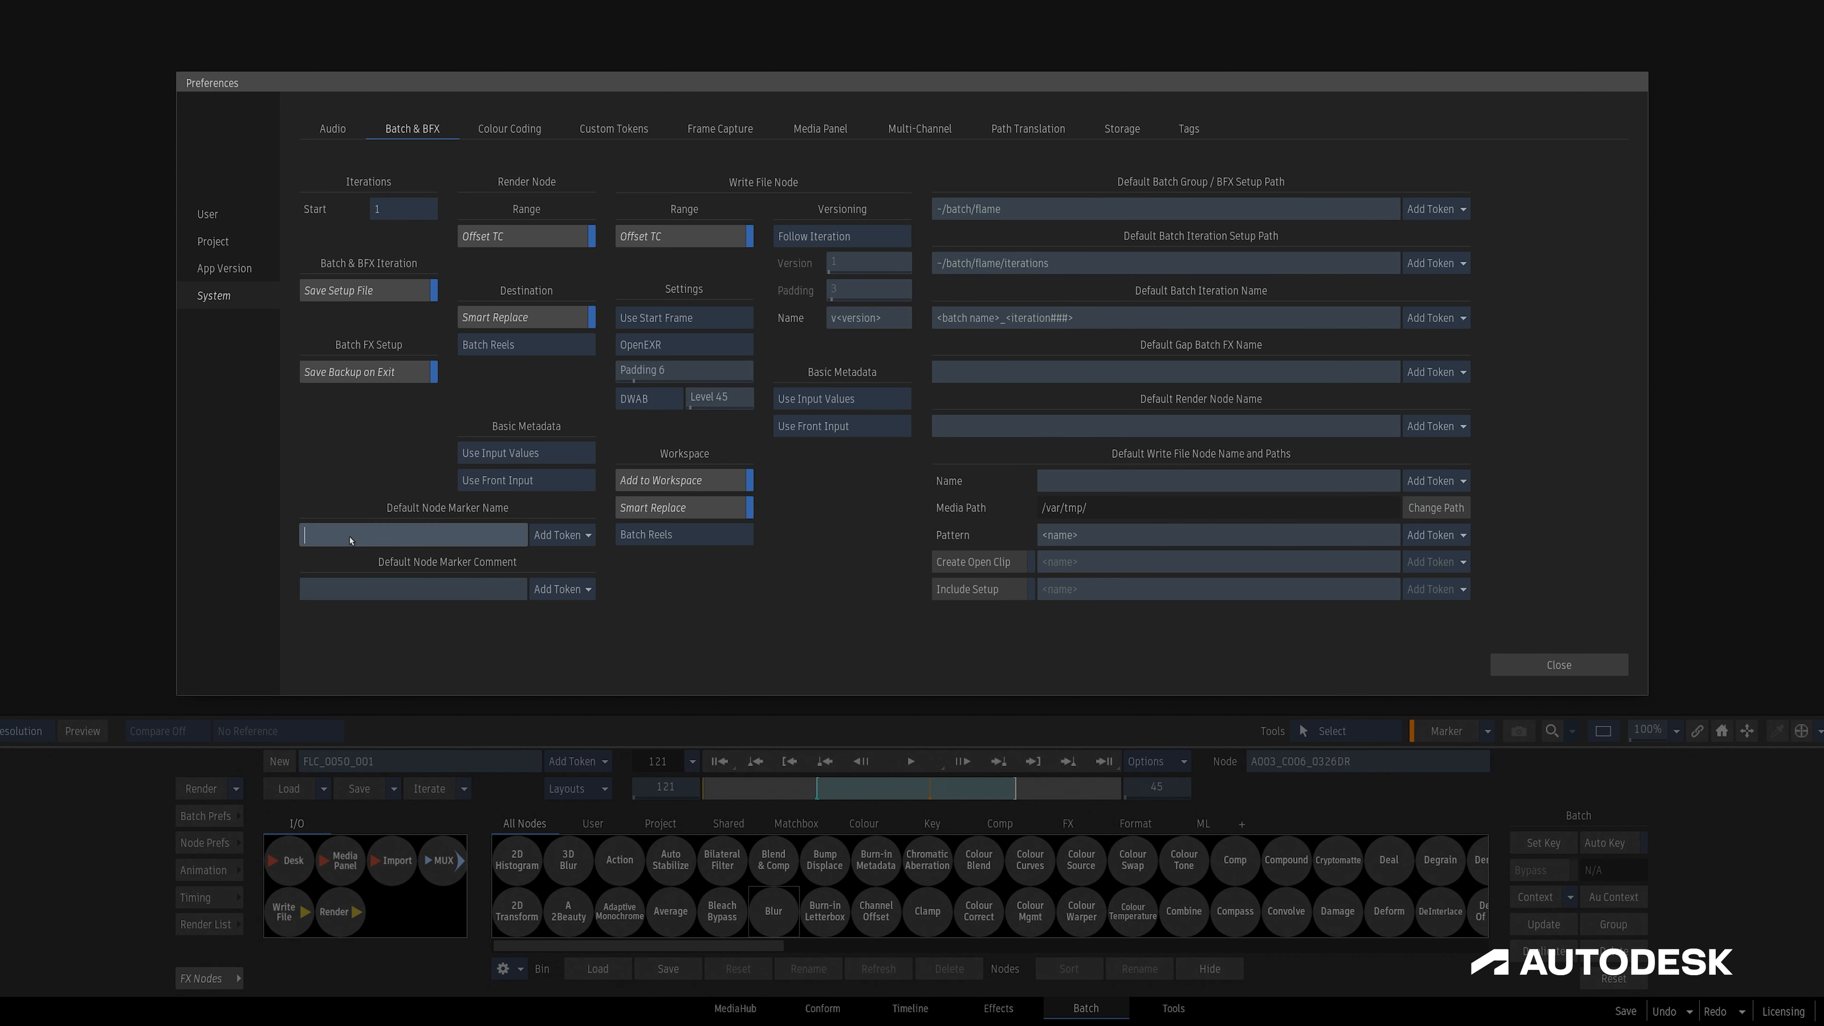
click(381, 590)
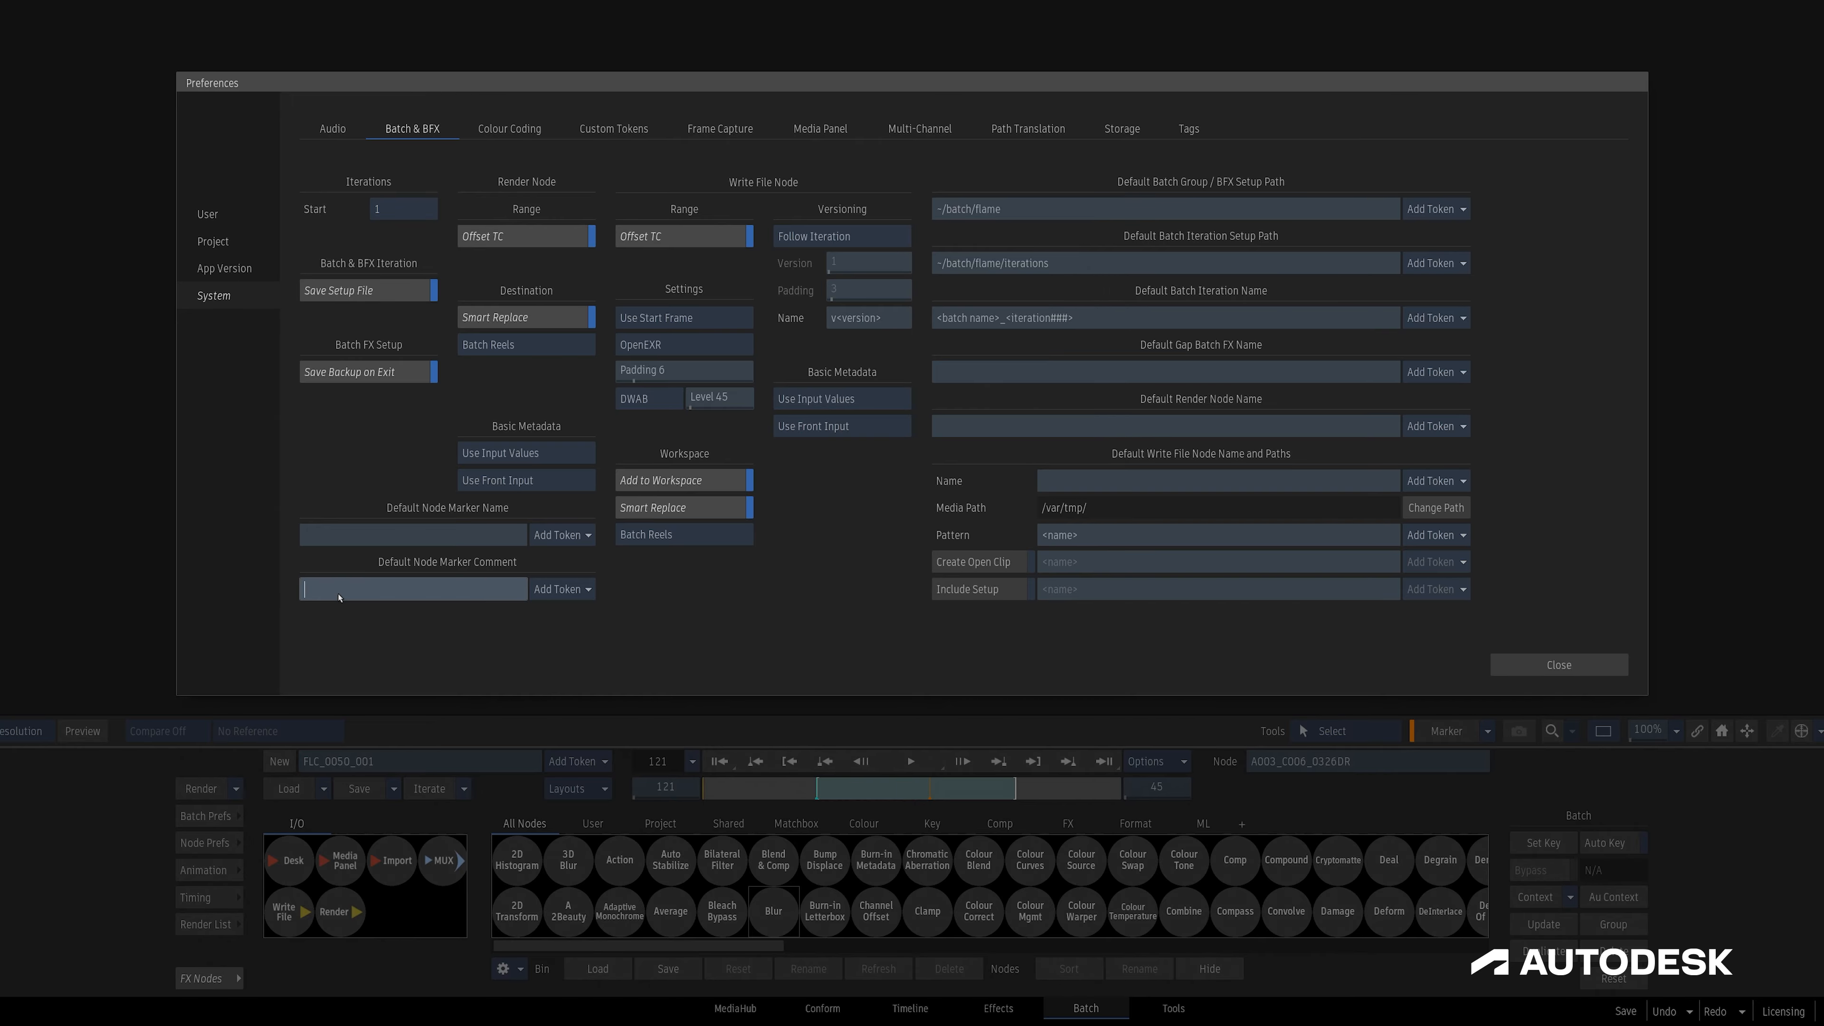
click(460, 631)
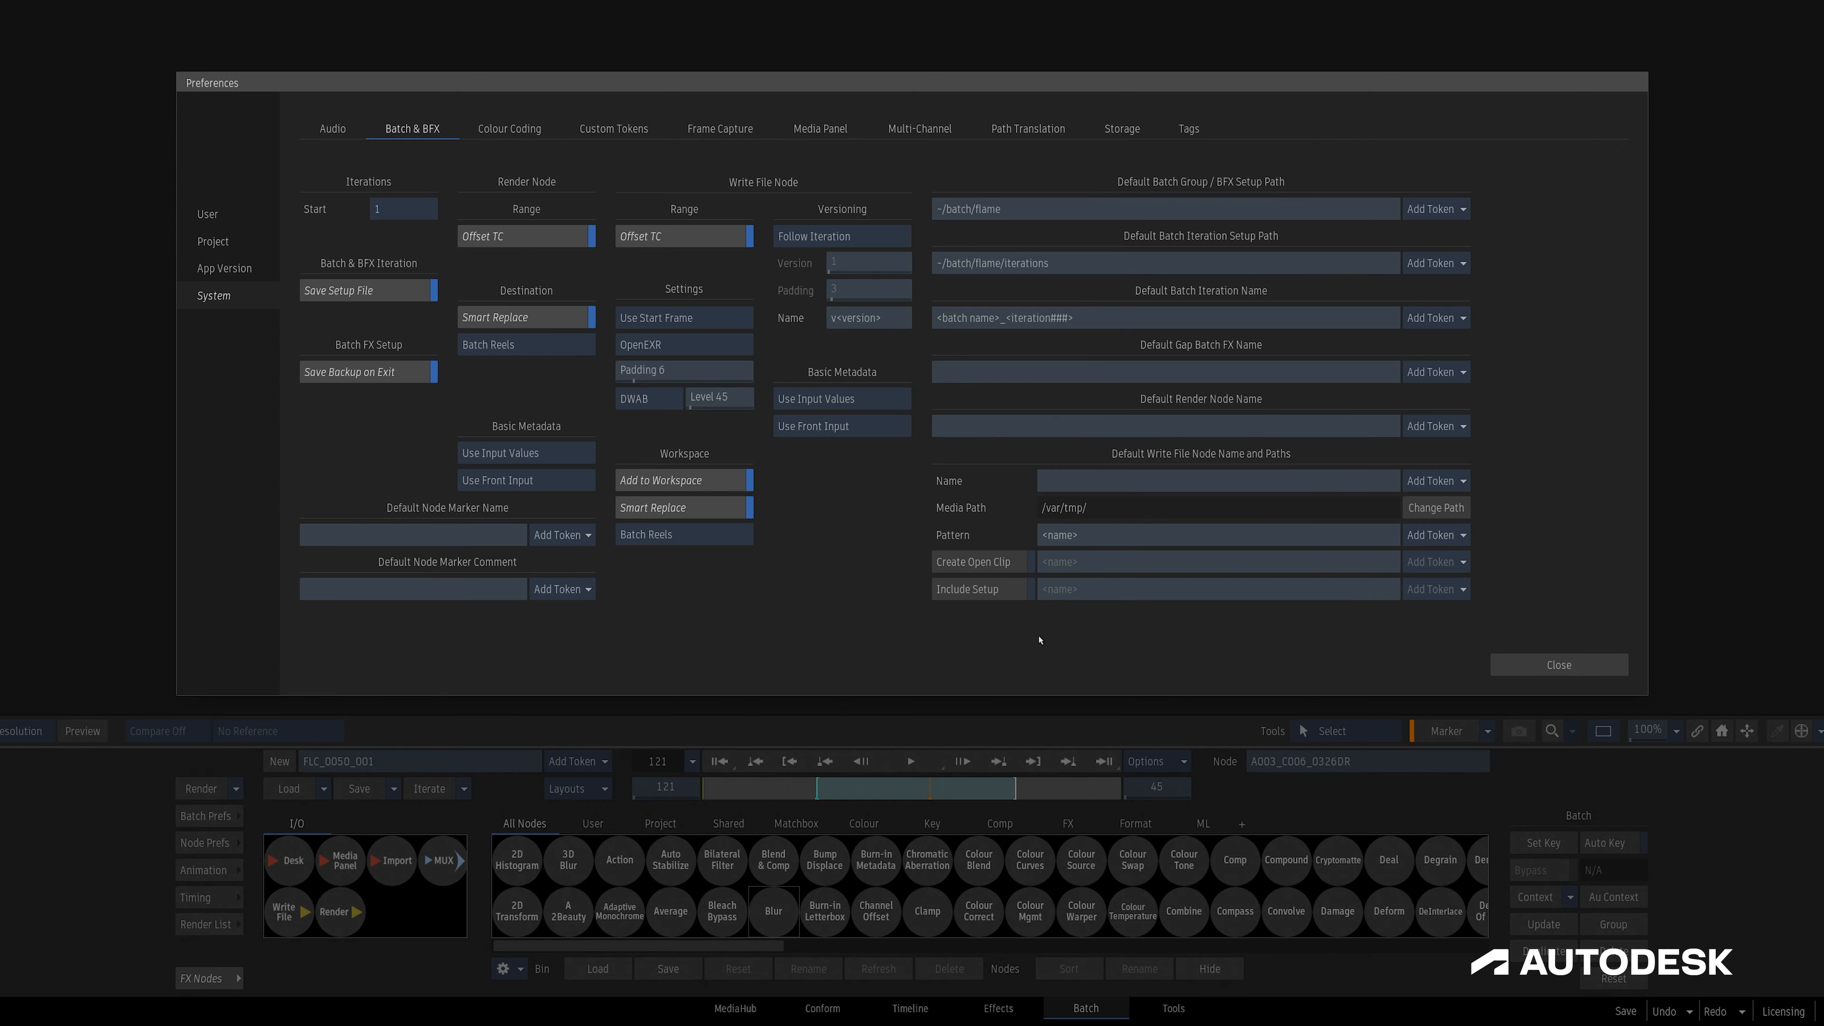
click(1543, 665)
Review the marker colours available for the A003_C006_0326DR clip node
drag(386, 229, 385, 245)
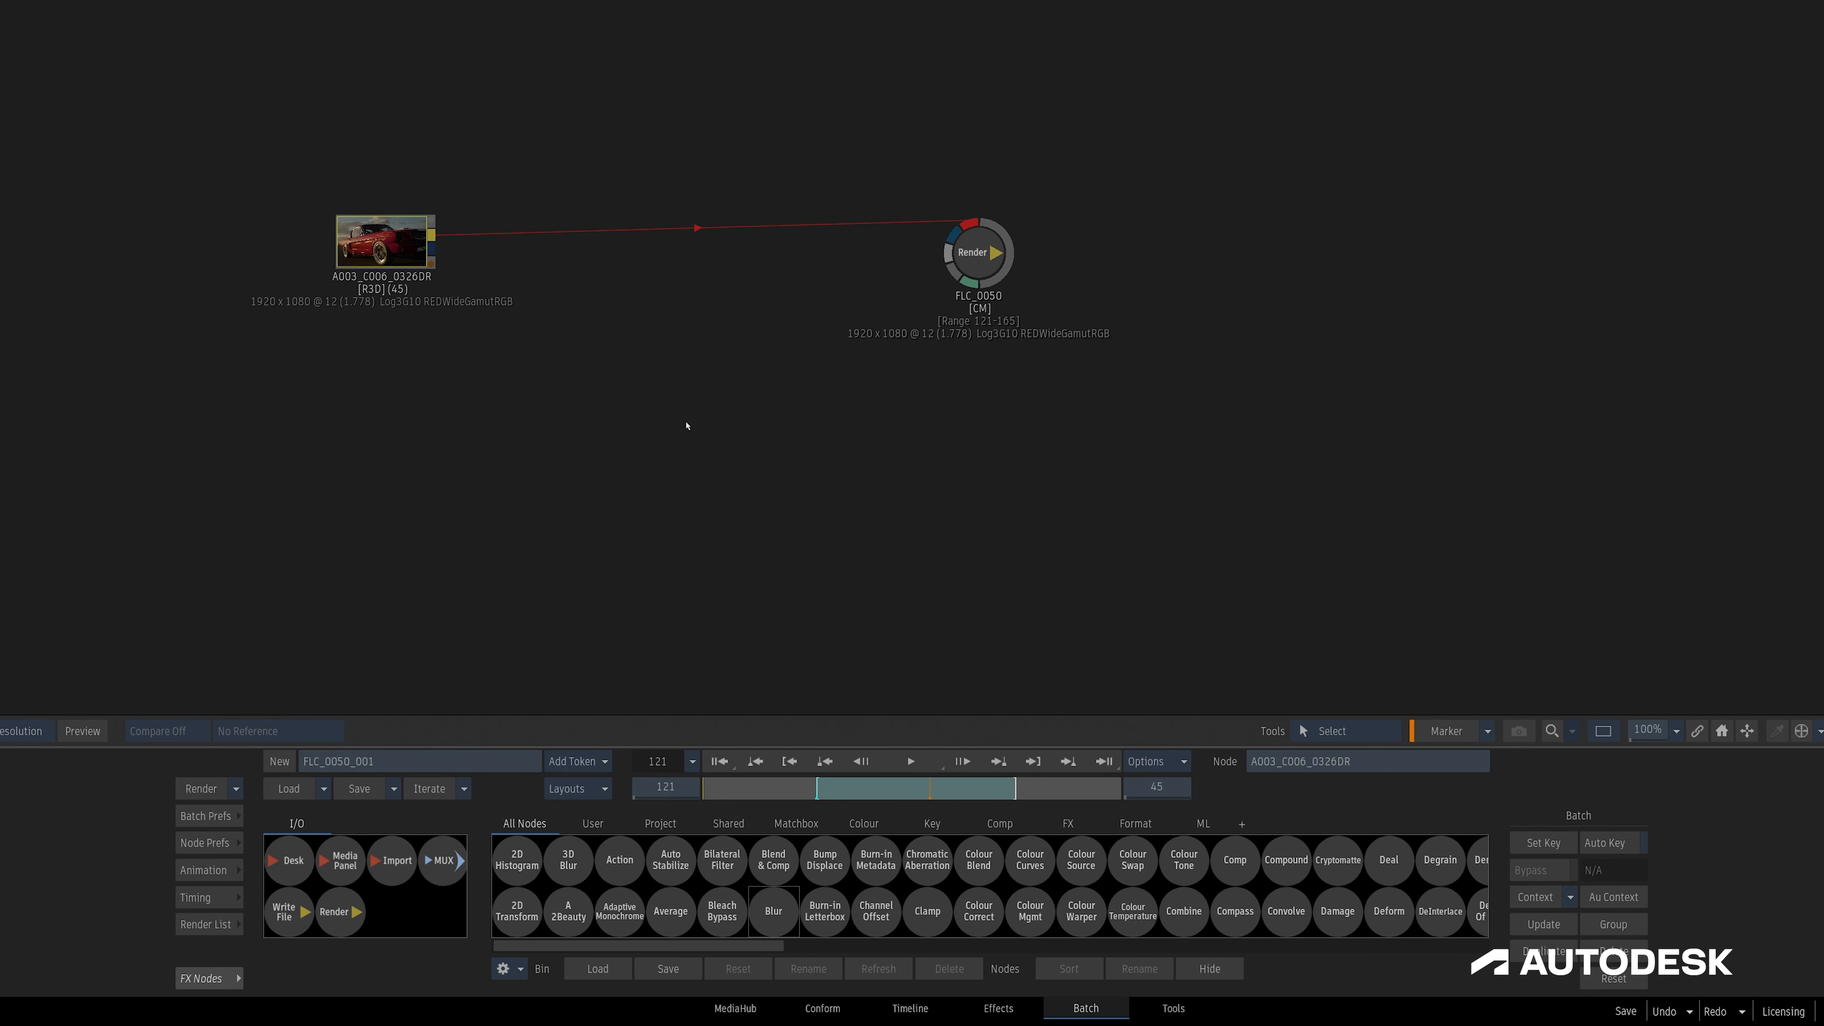
click(1486, 730)
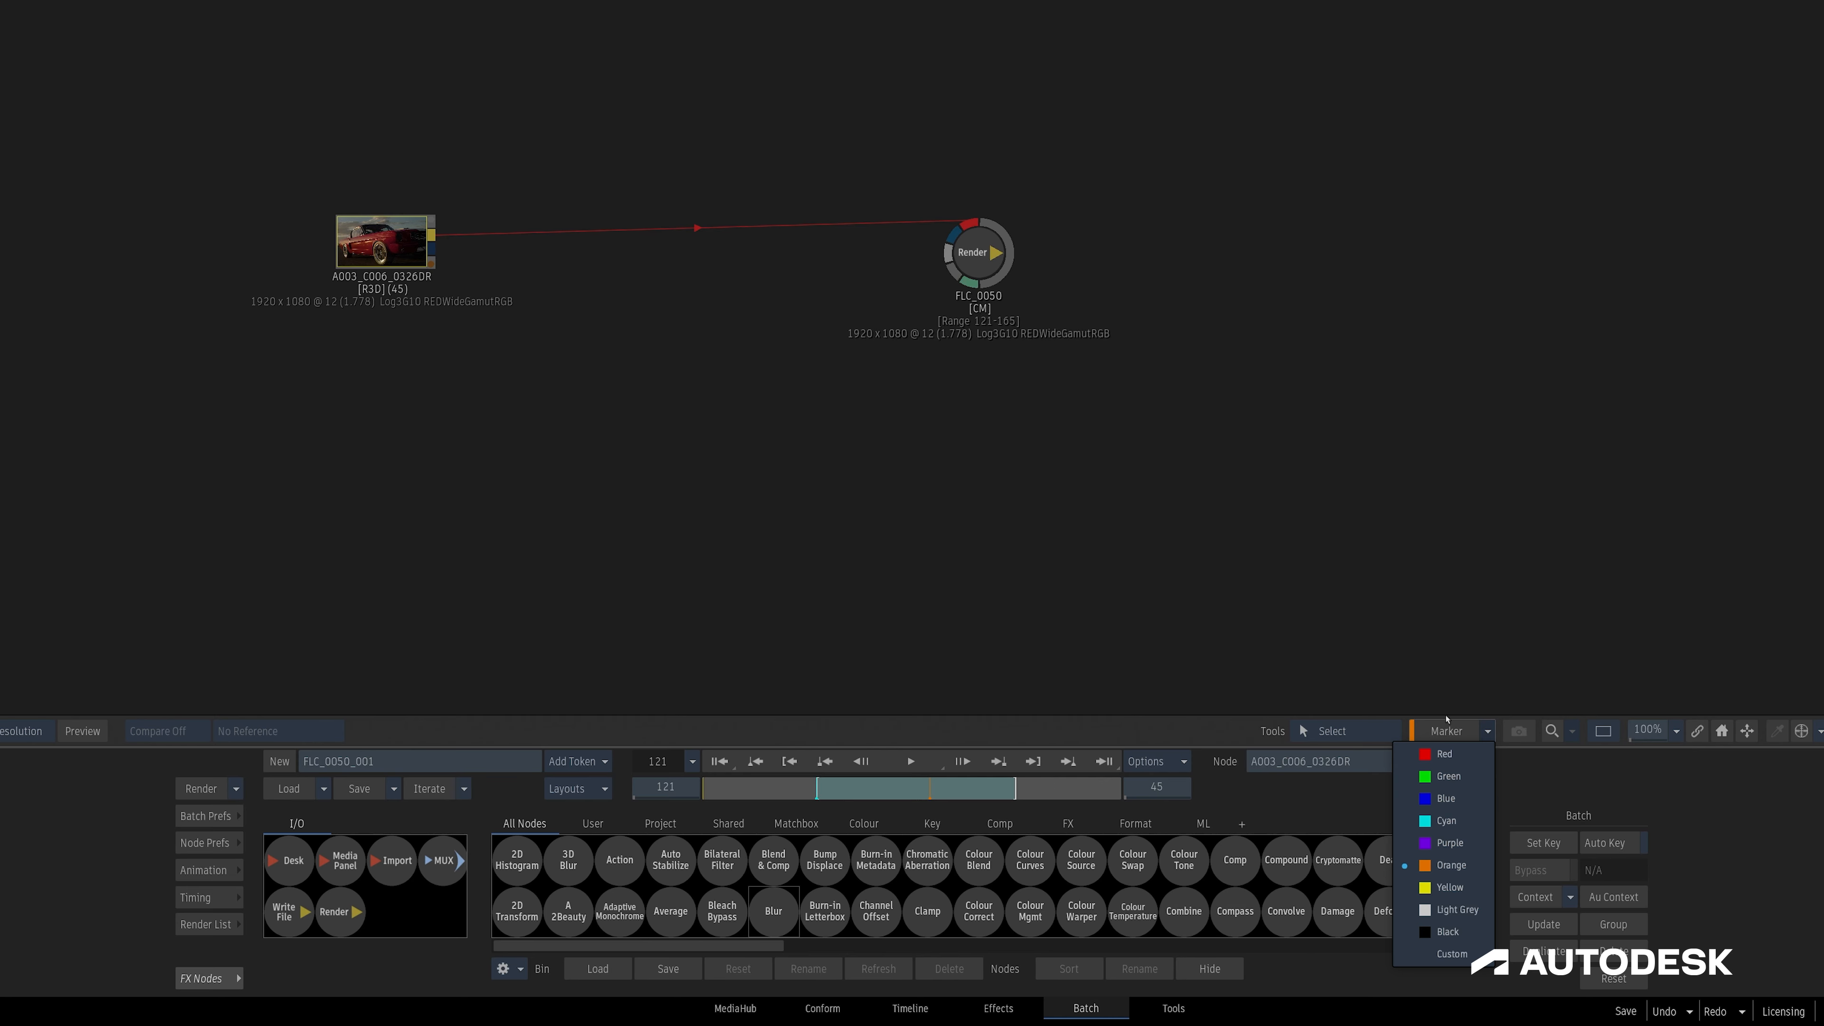
click(1415, 639)
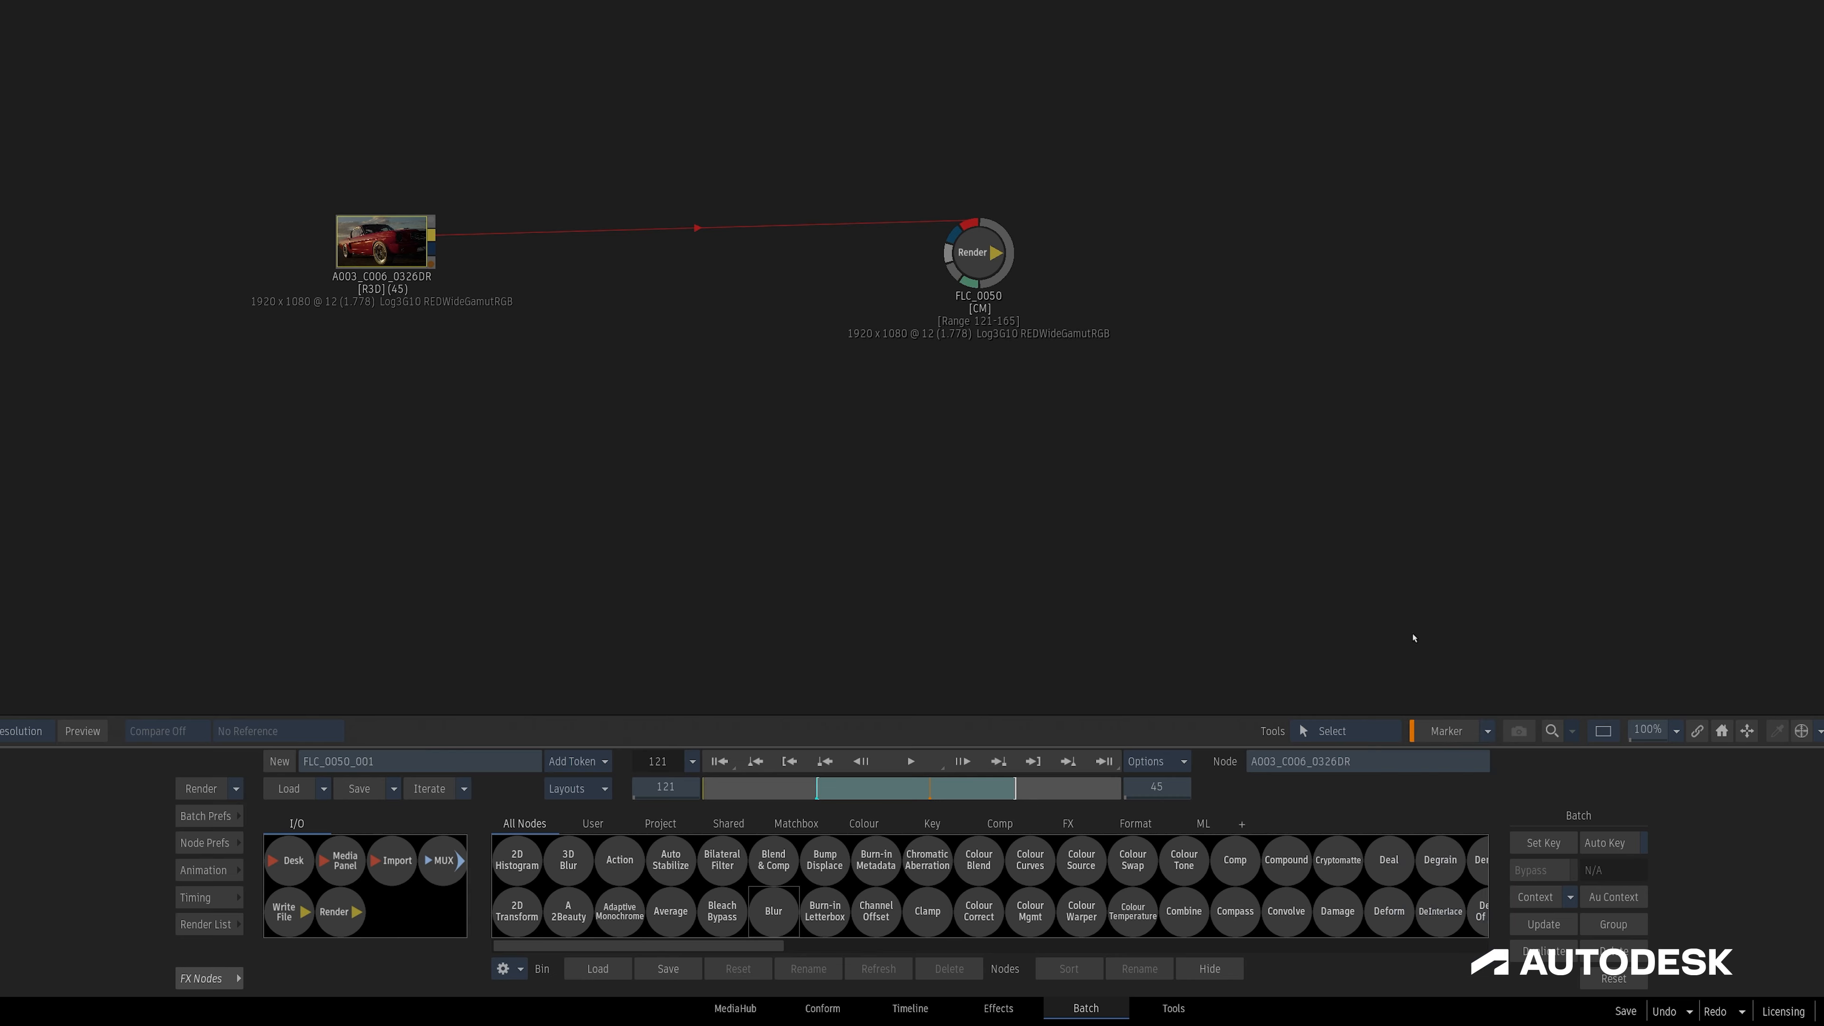
Move the timebar to frame 150 and add an Action node fed by the A003_C006_0326DR clip below it
drag(400, 234, 390, 240)
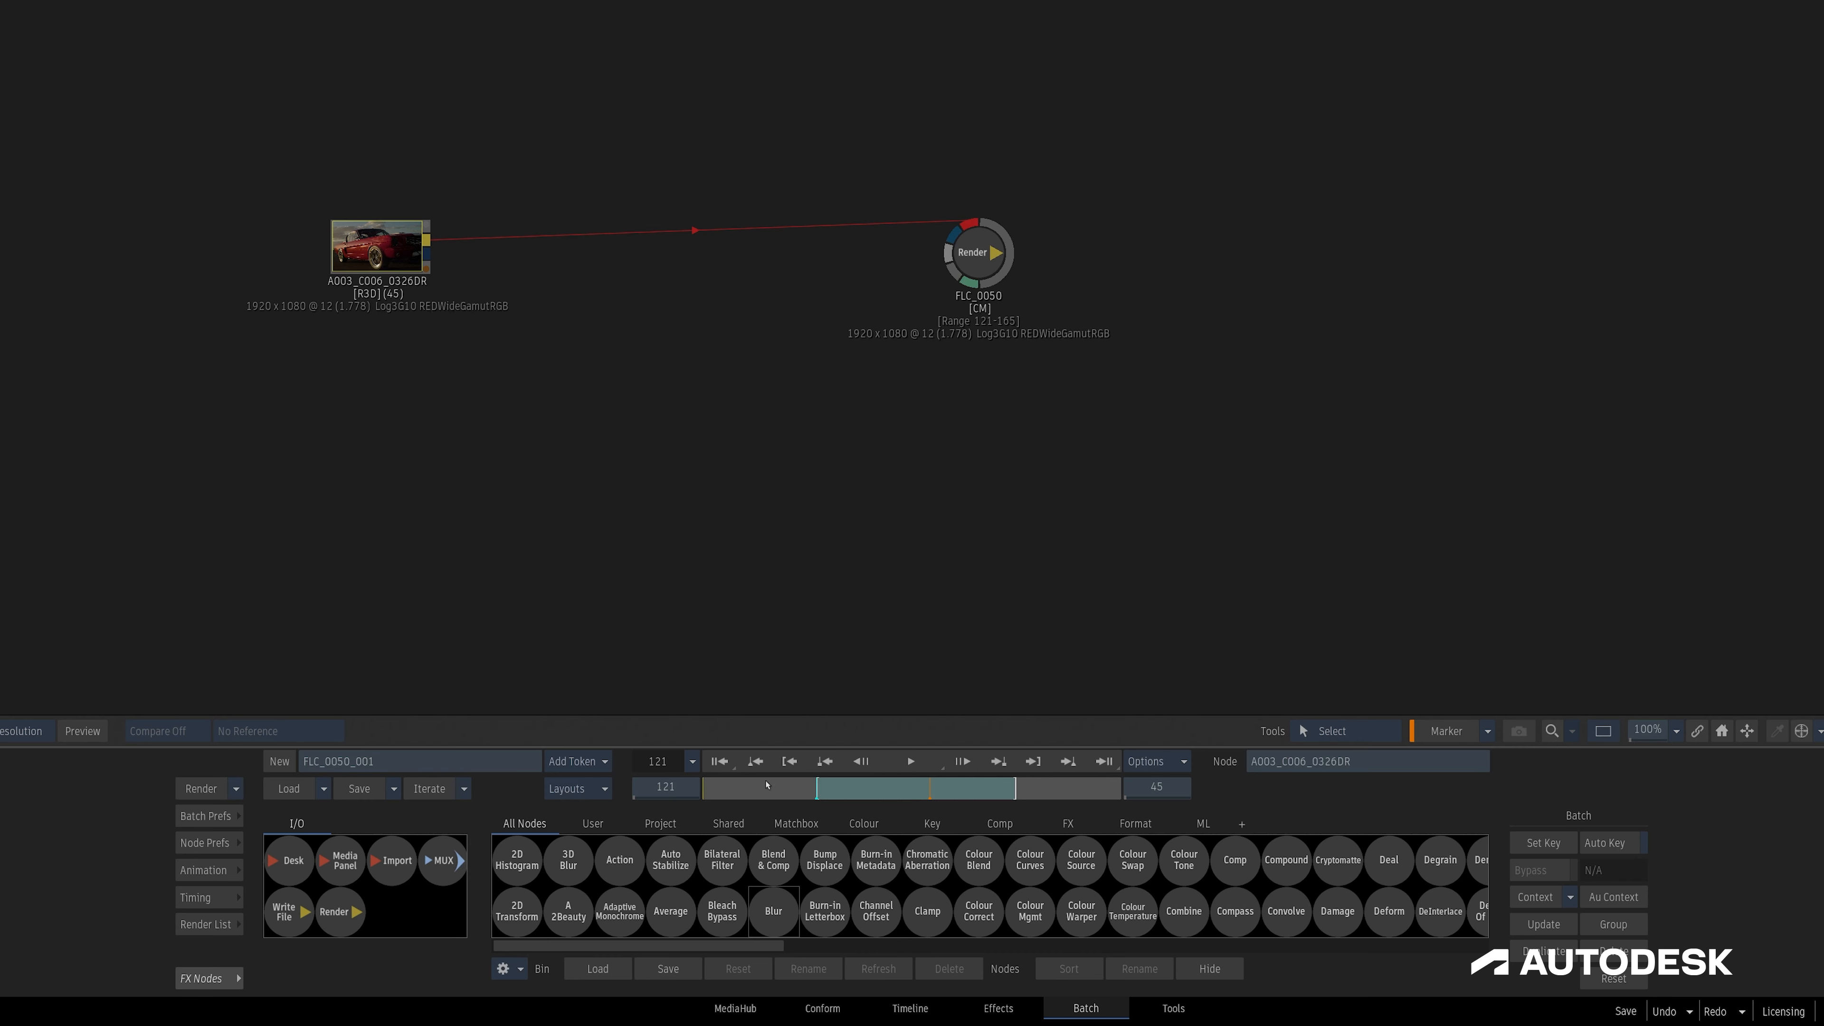
drag(767, 785, 974, 784)
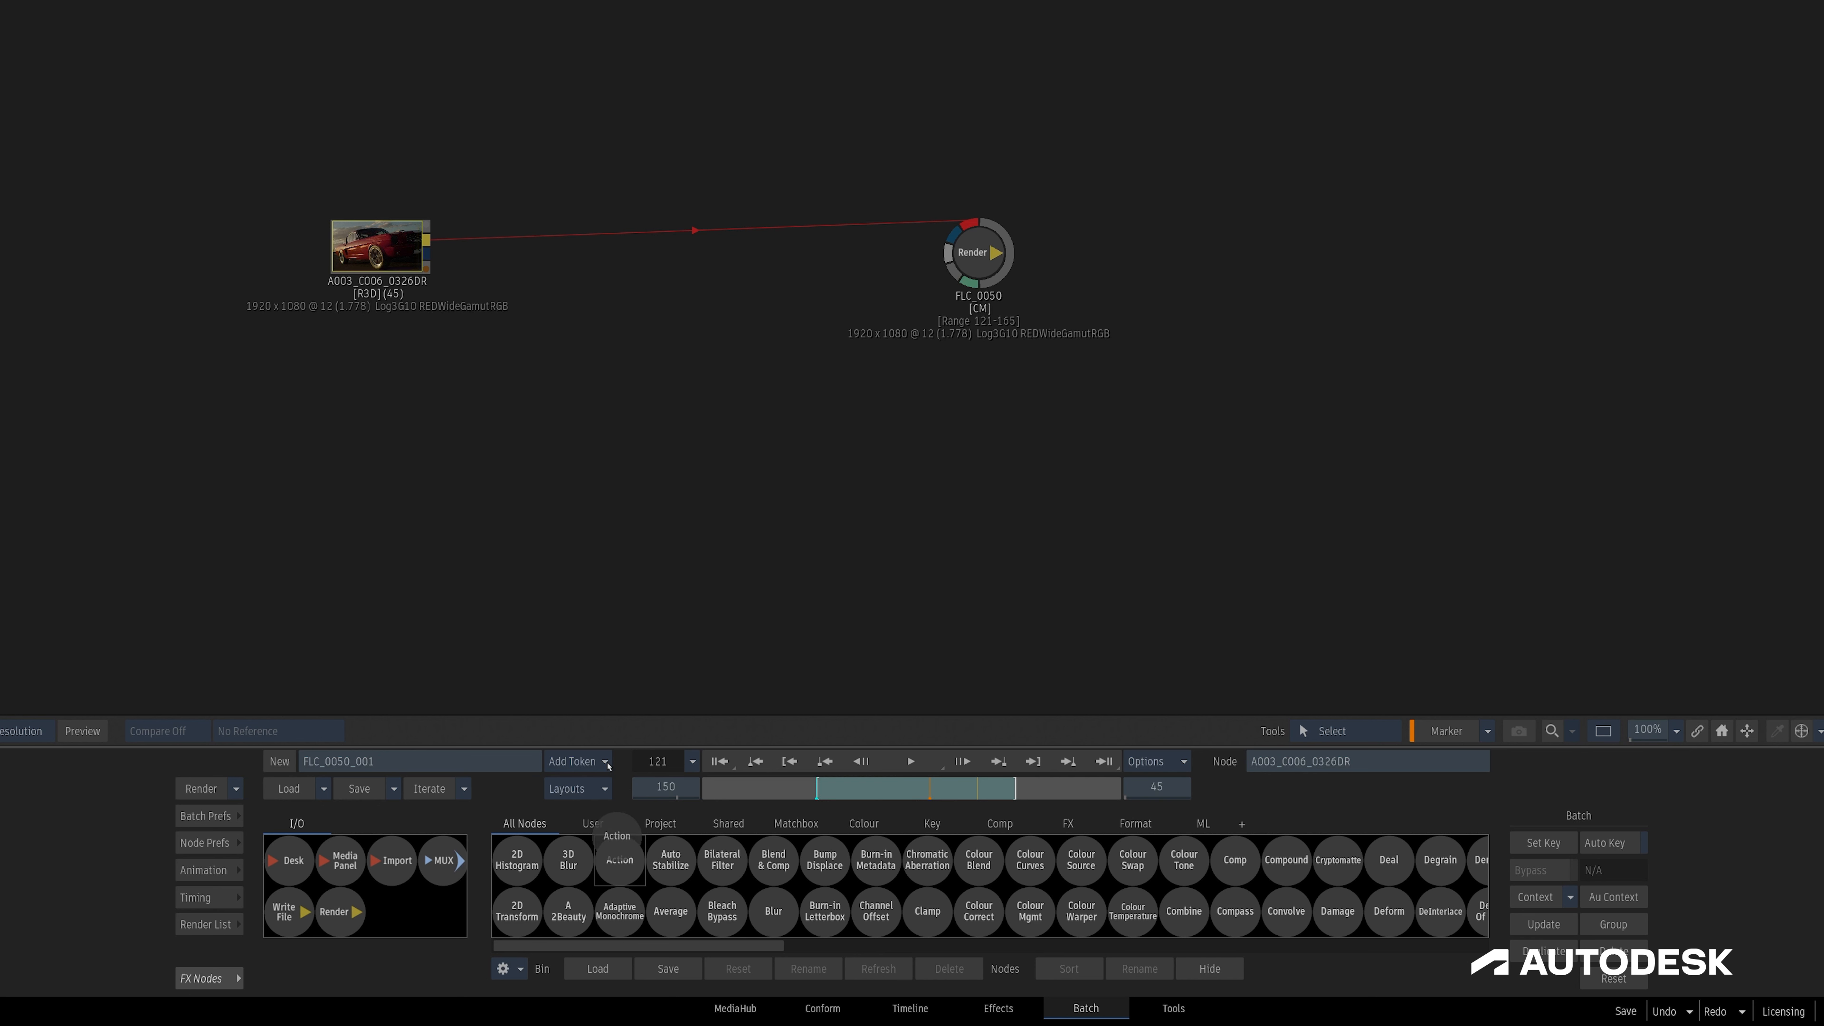
drag(619, 859, 706, 494)
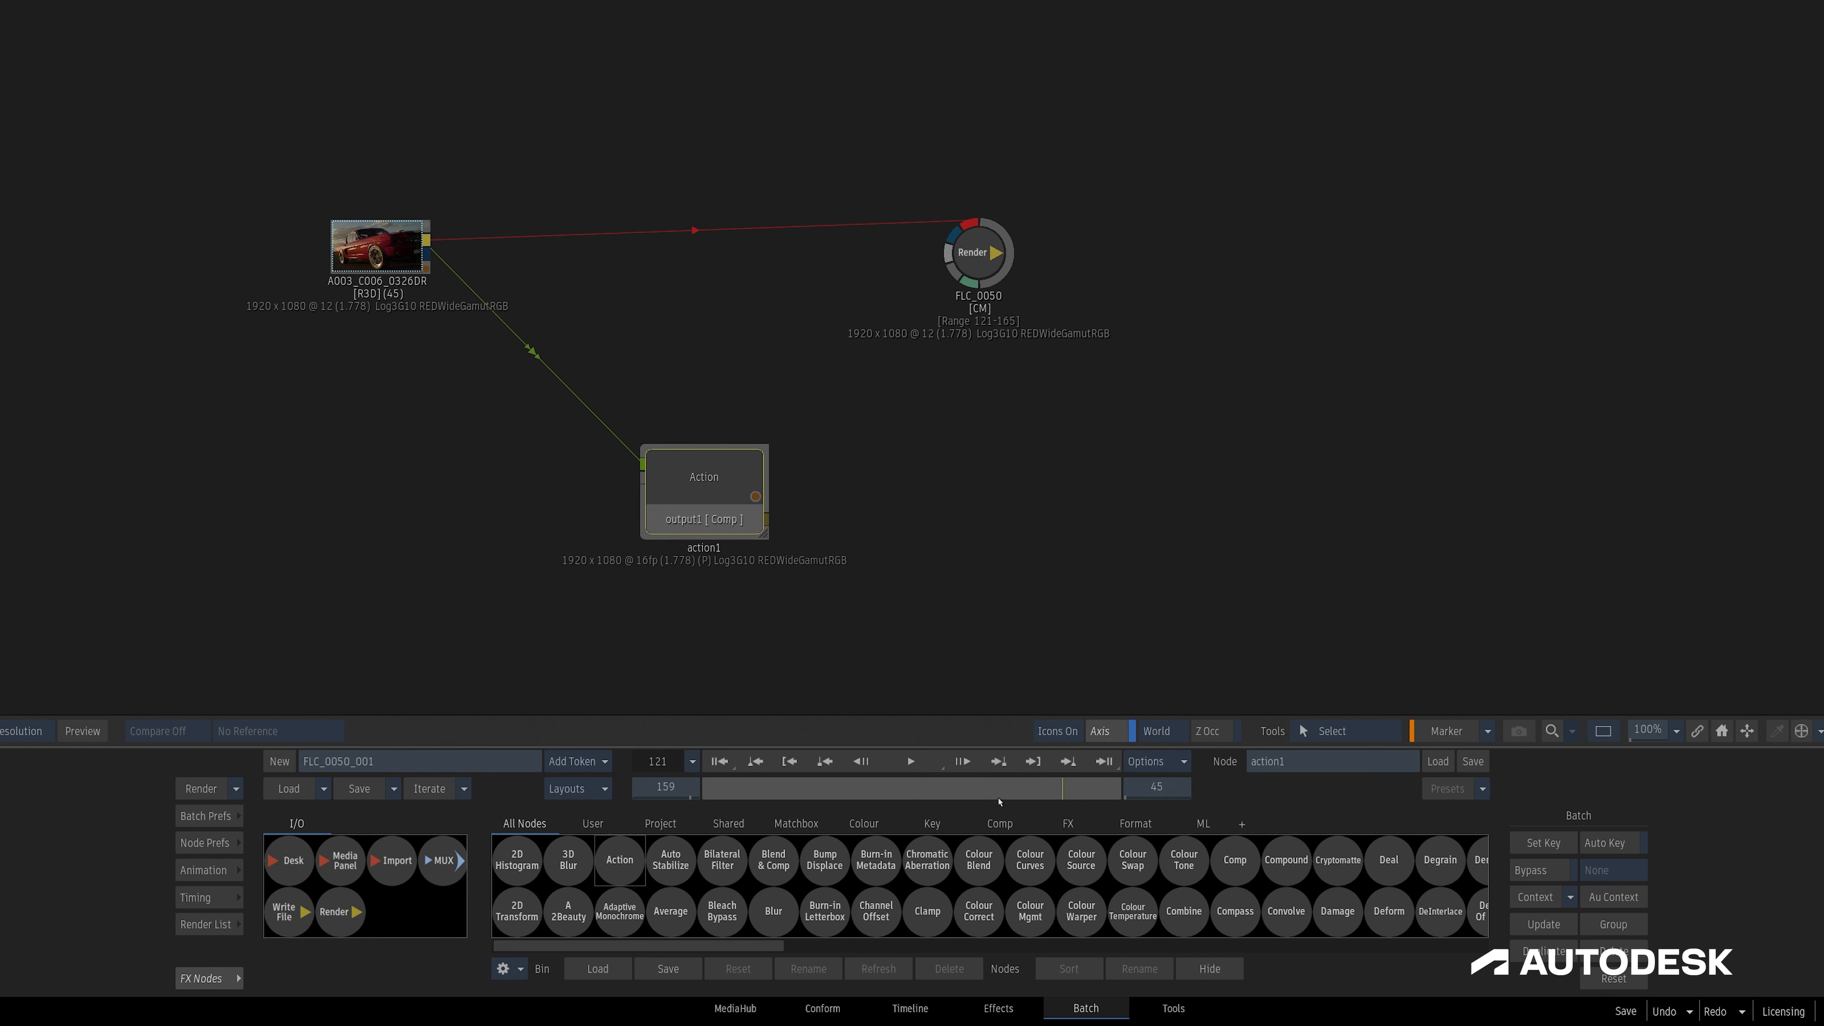
Compare the clip and Action node timebars, return to frame 150, and set the marker colour to Yellow for the Action node
drag(999, 801, 994, 802)
click(391, 253)
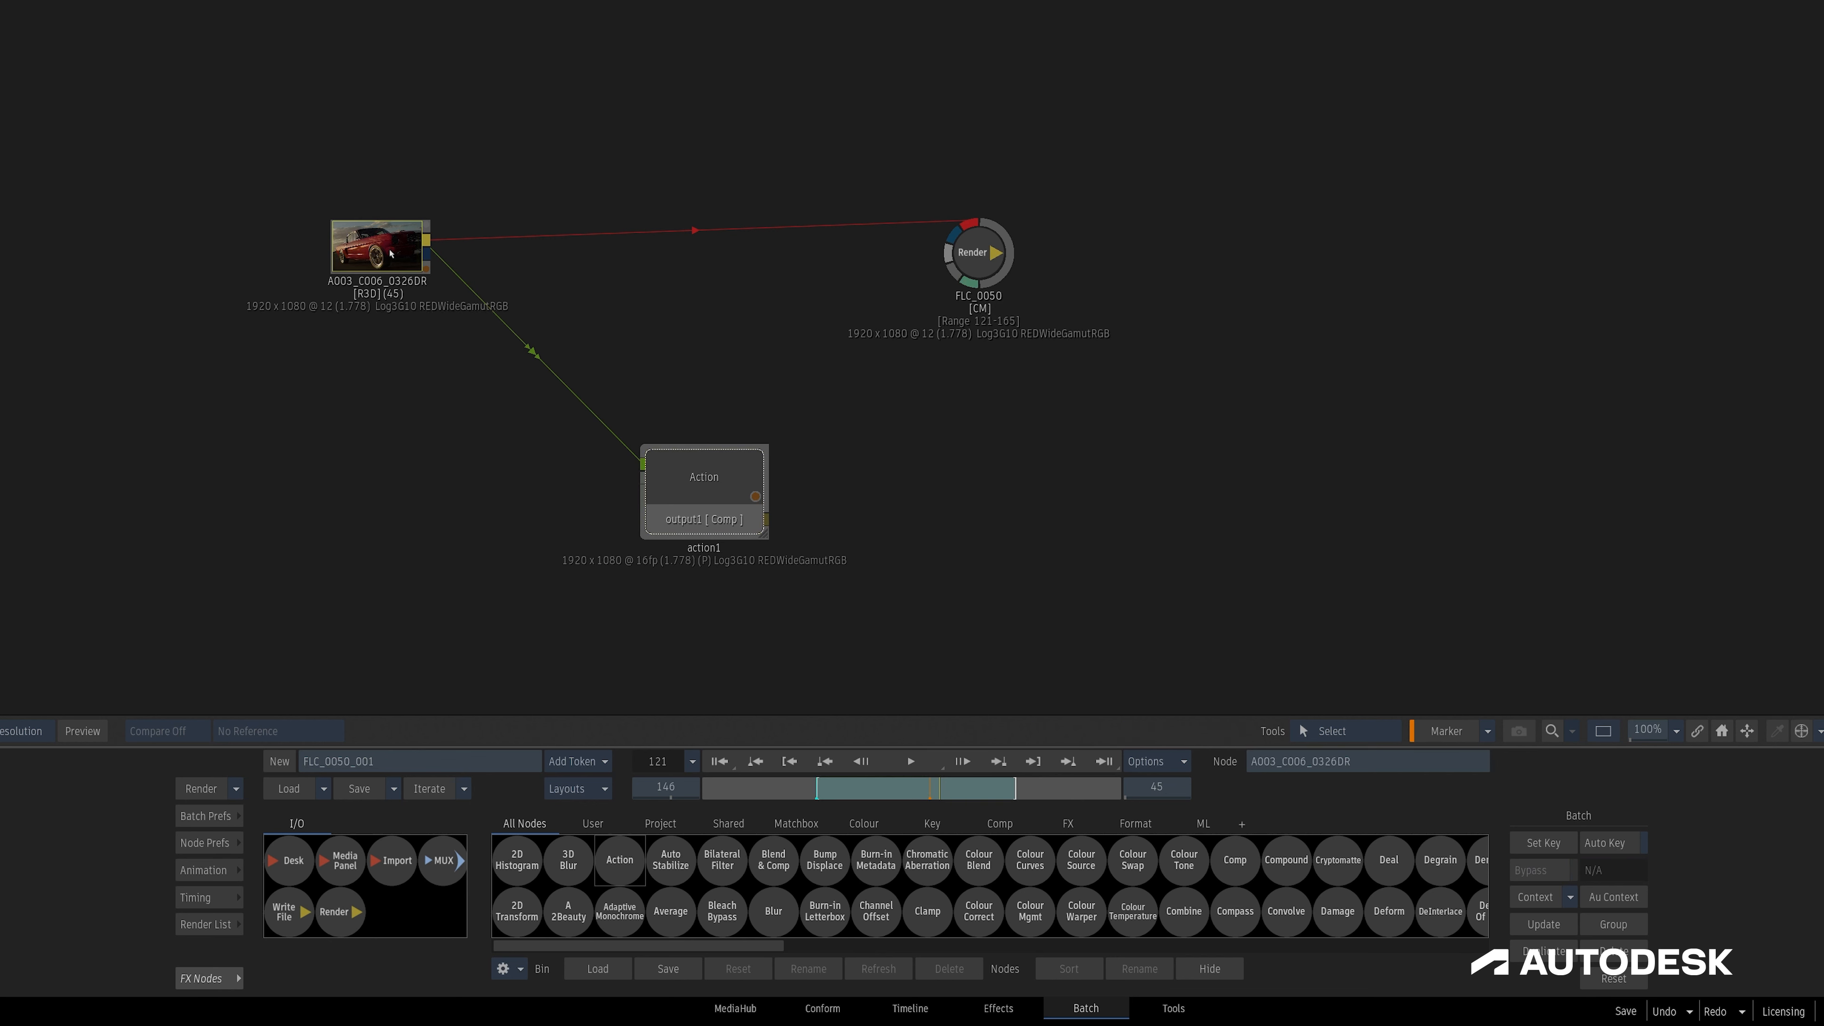
drag(946, 790, 979, 792)
click(706, 472)
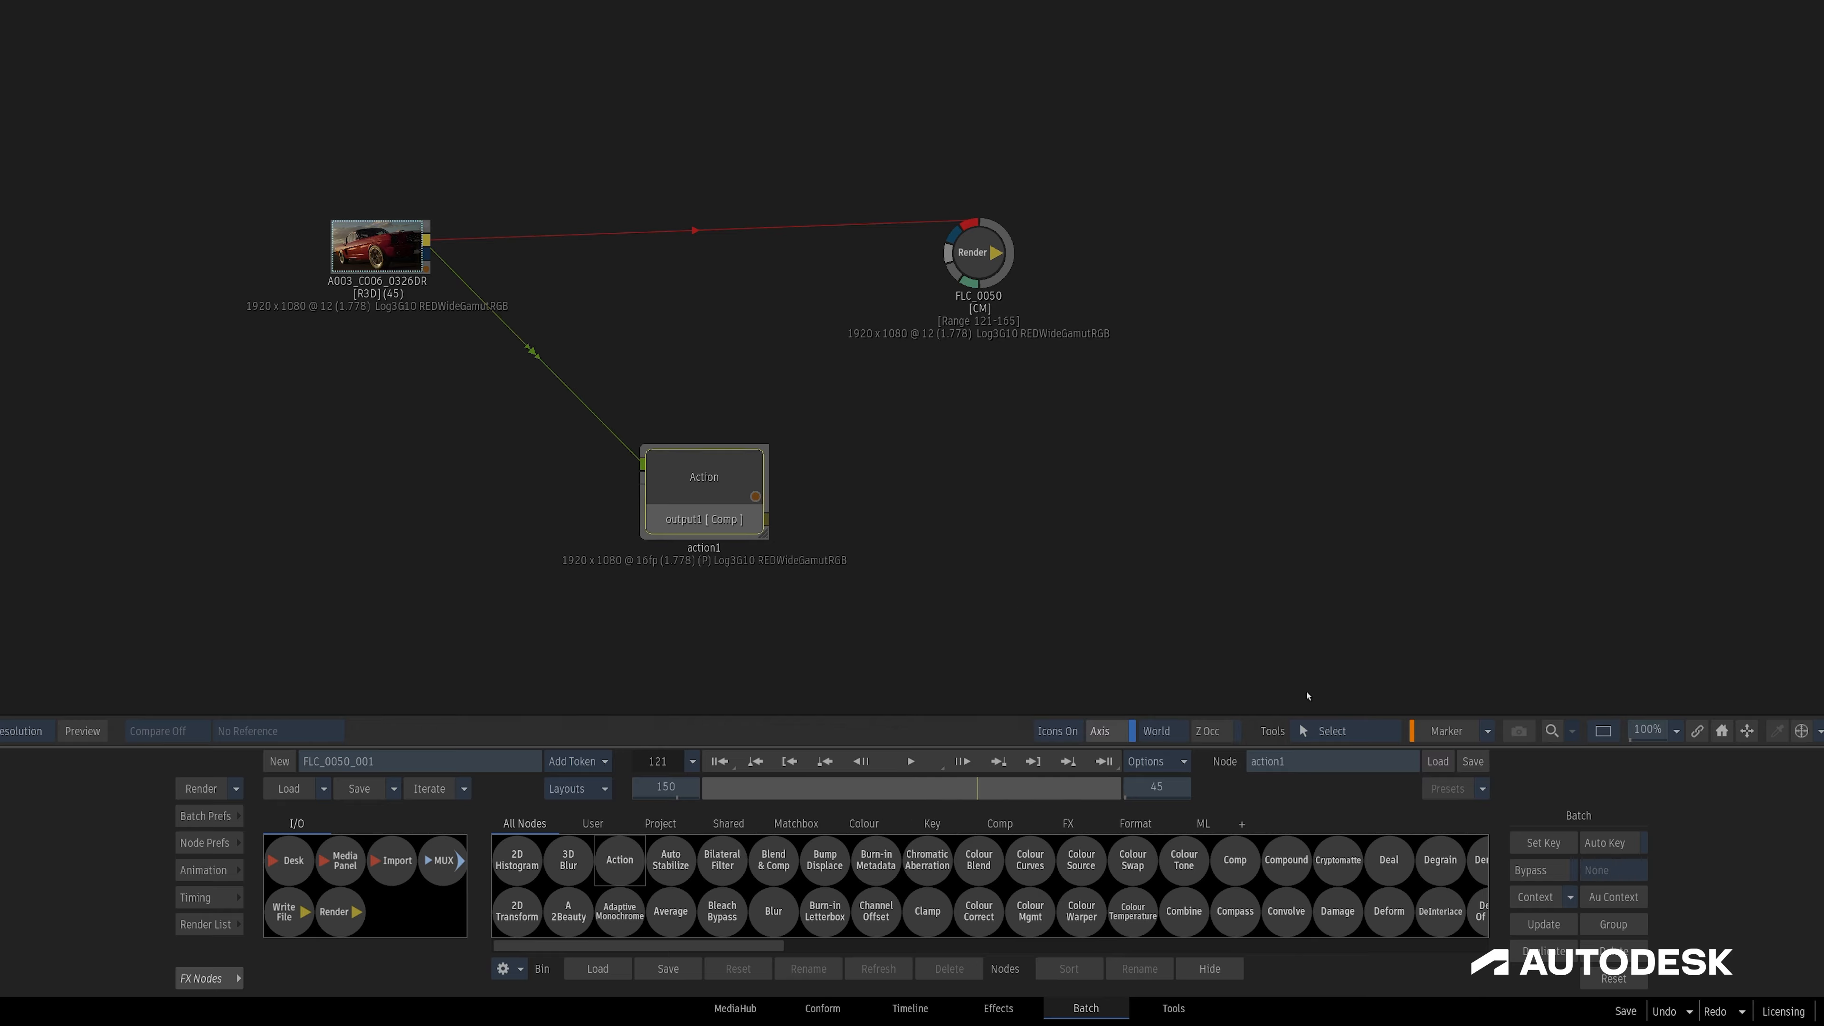
click(1486, 731)
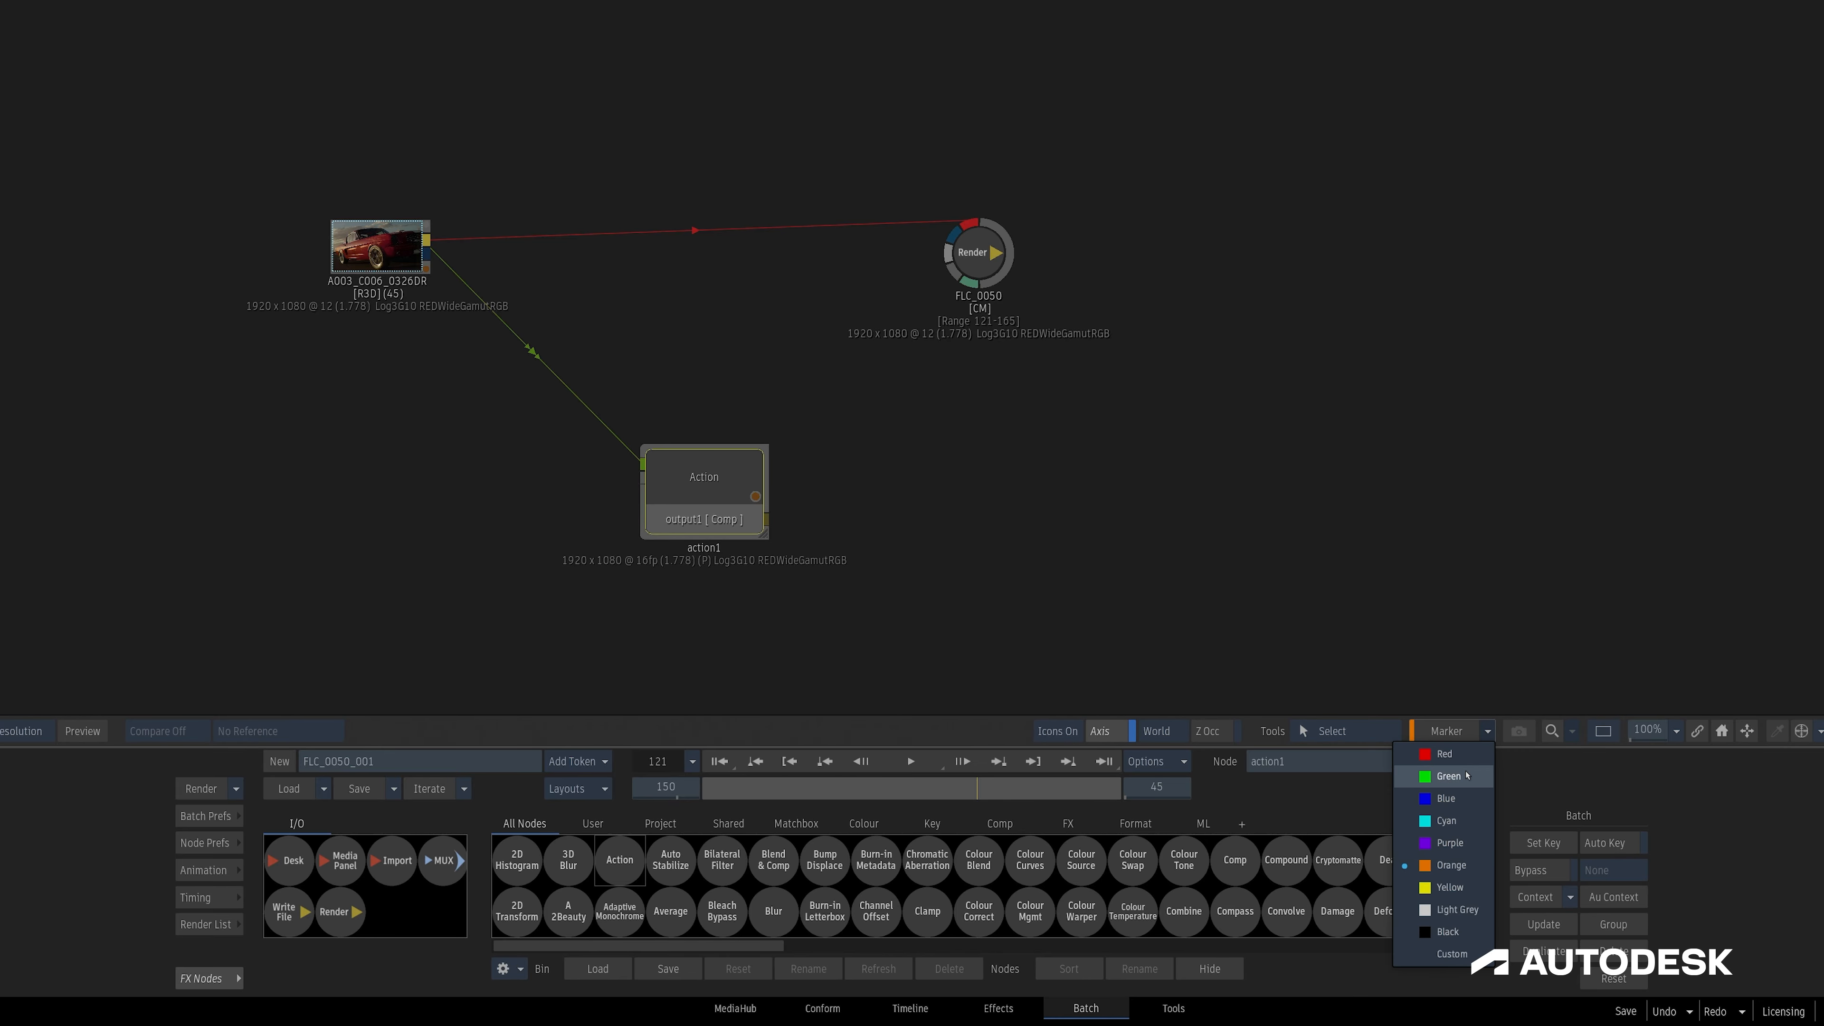
click(1451, 891)
click(1206, 535)
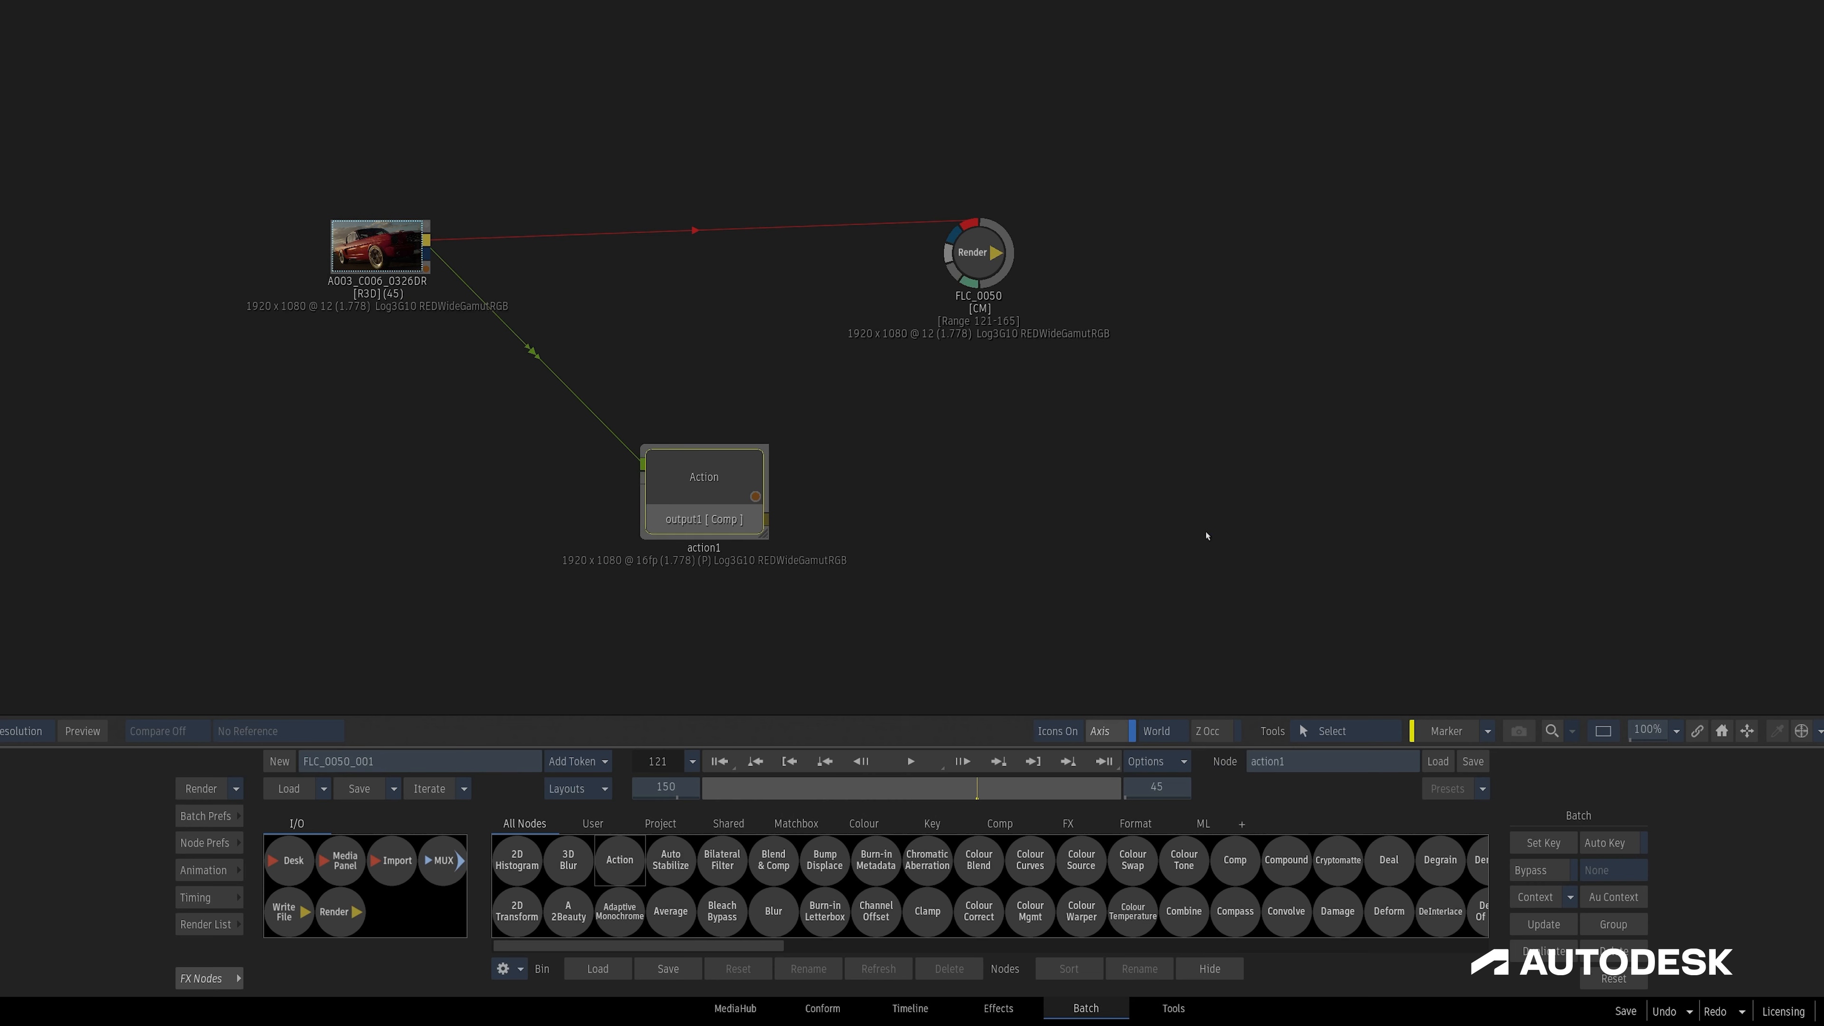
Set the timebar's marker context to Current Node and check its display on the Action and clip nodes
click(391, 252)
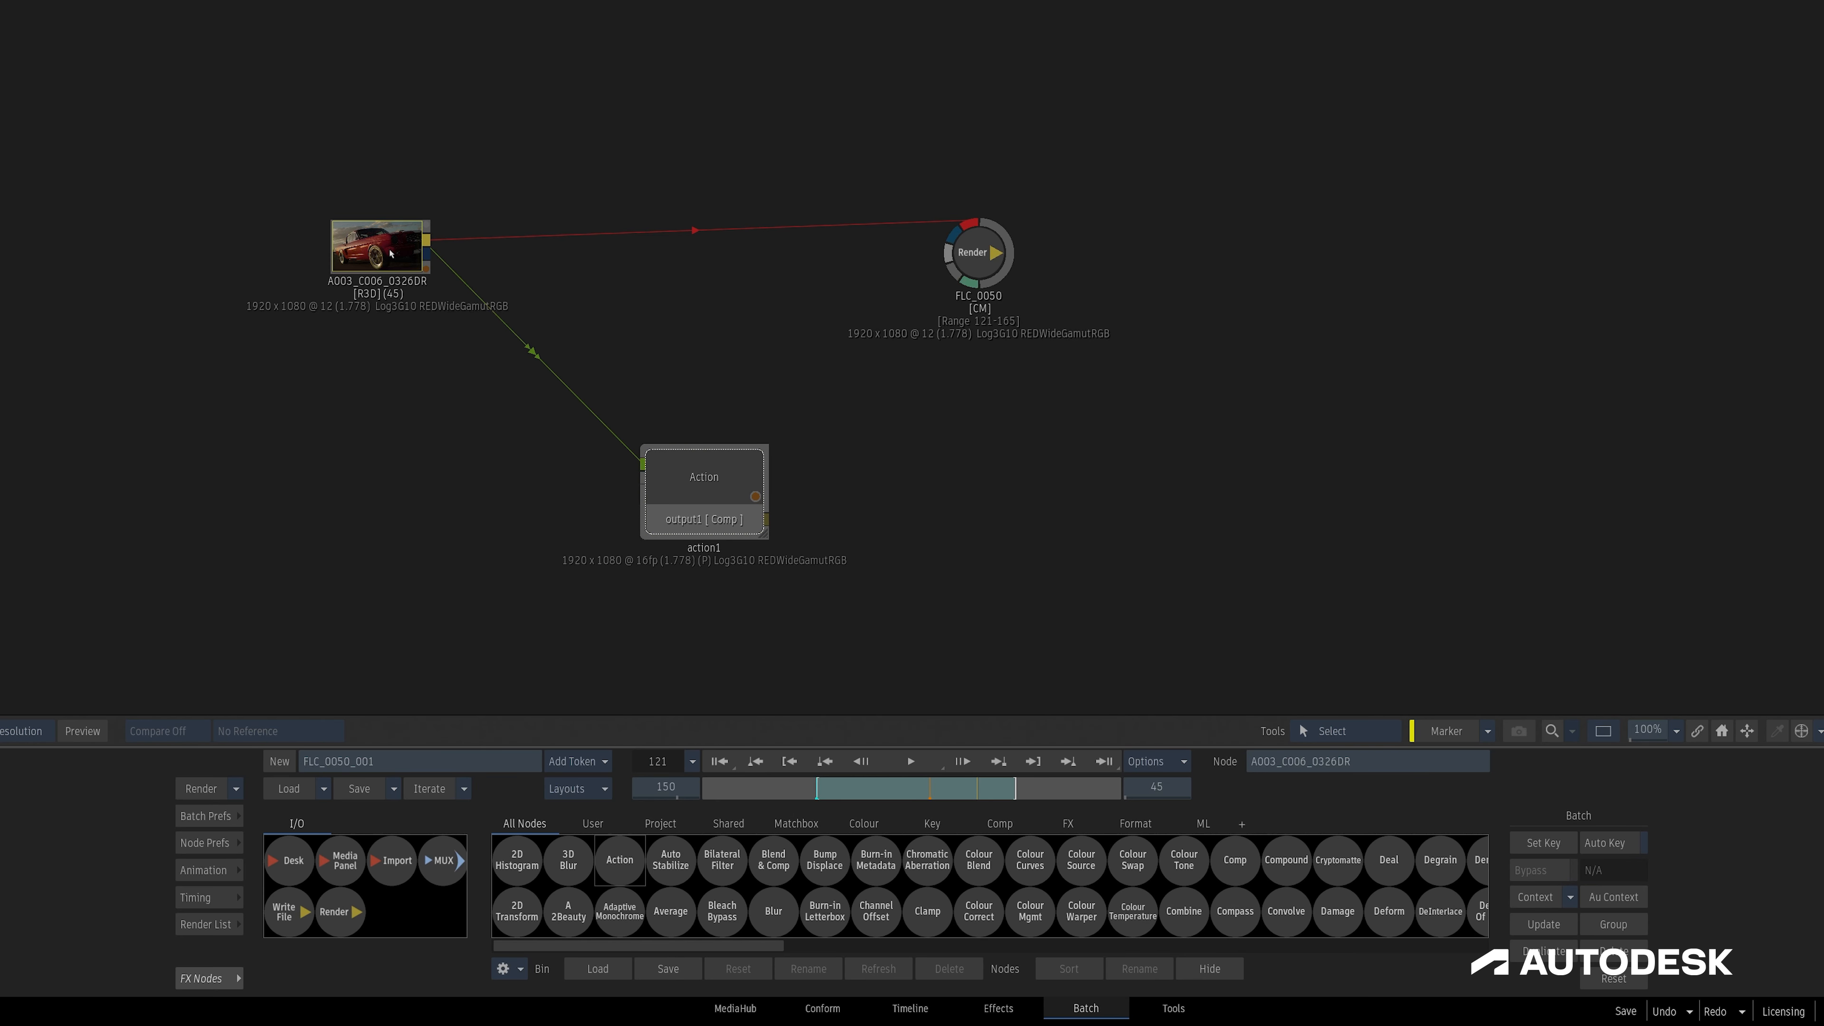
click(1142, 758)
mouse_move(1190, 935)
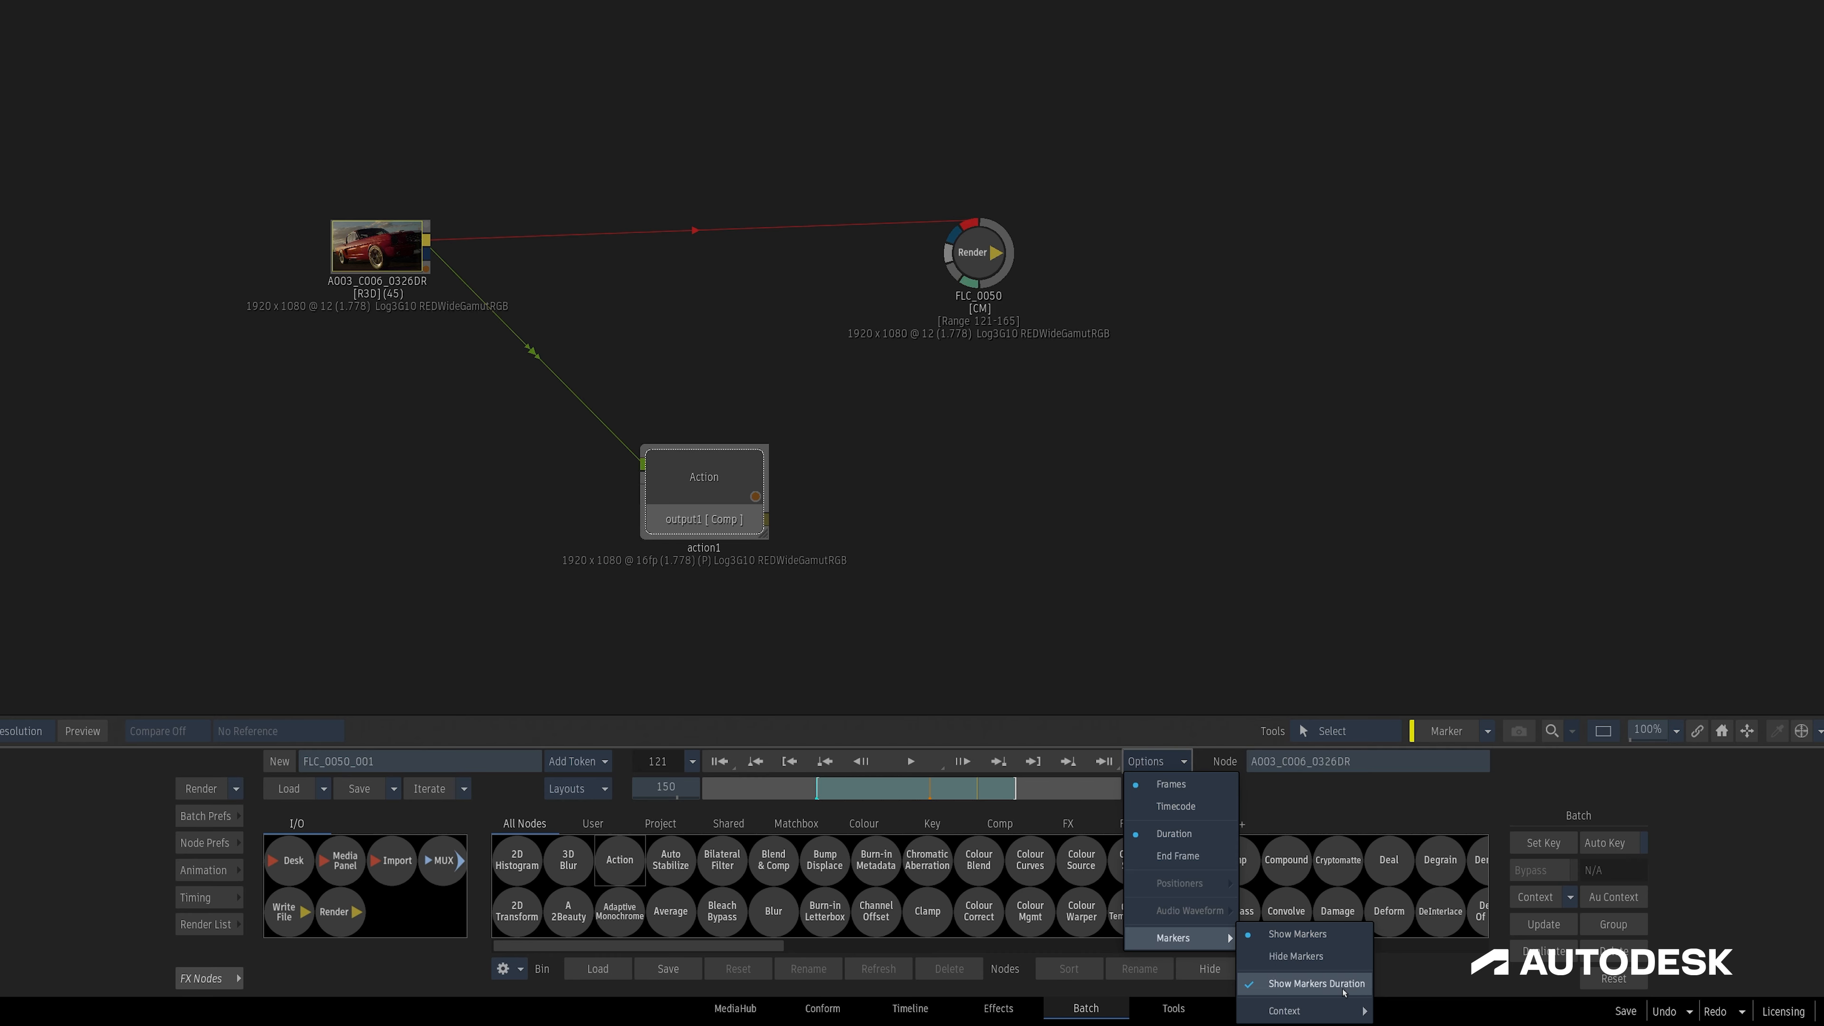
mouse_move(1325, 1011)
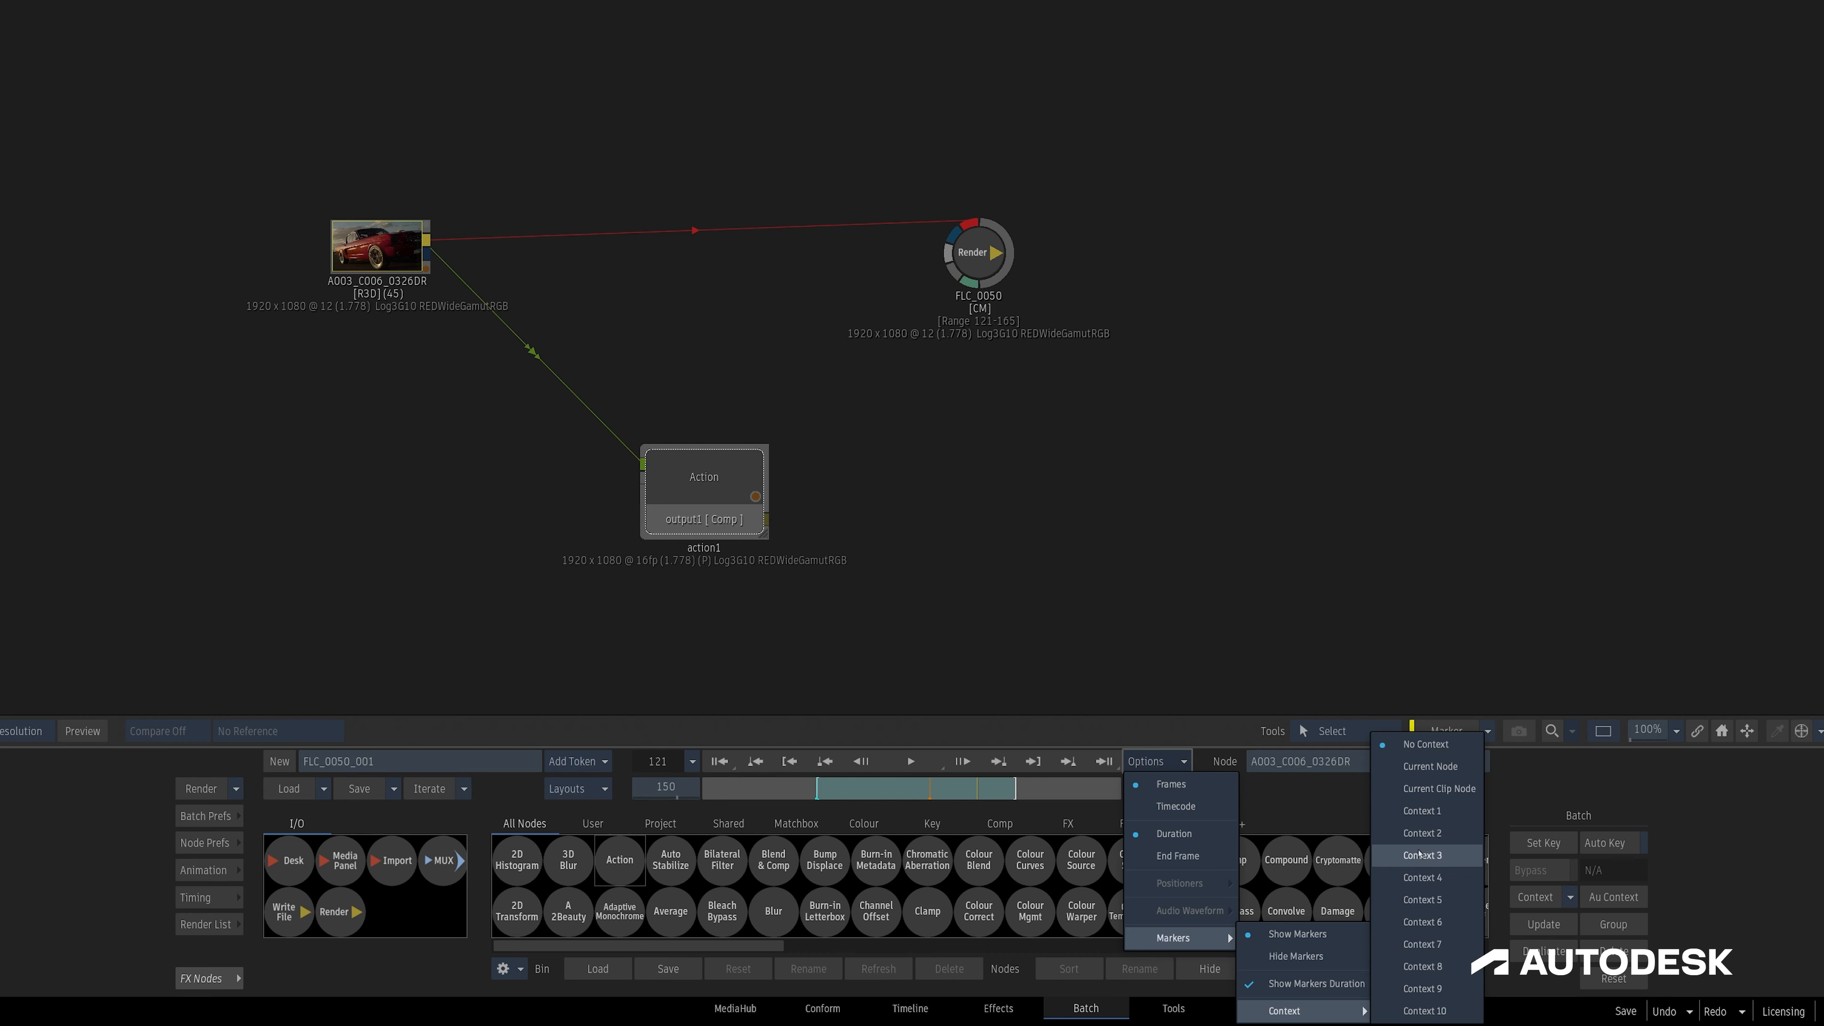
click(1473, 765)
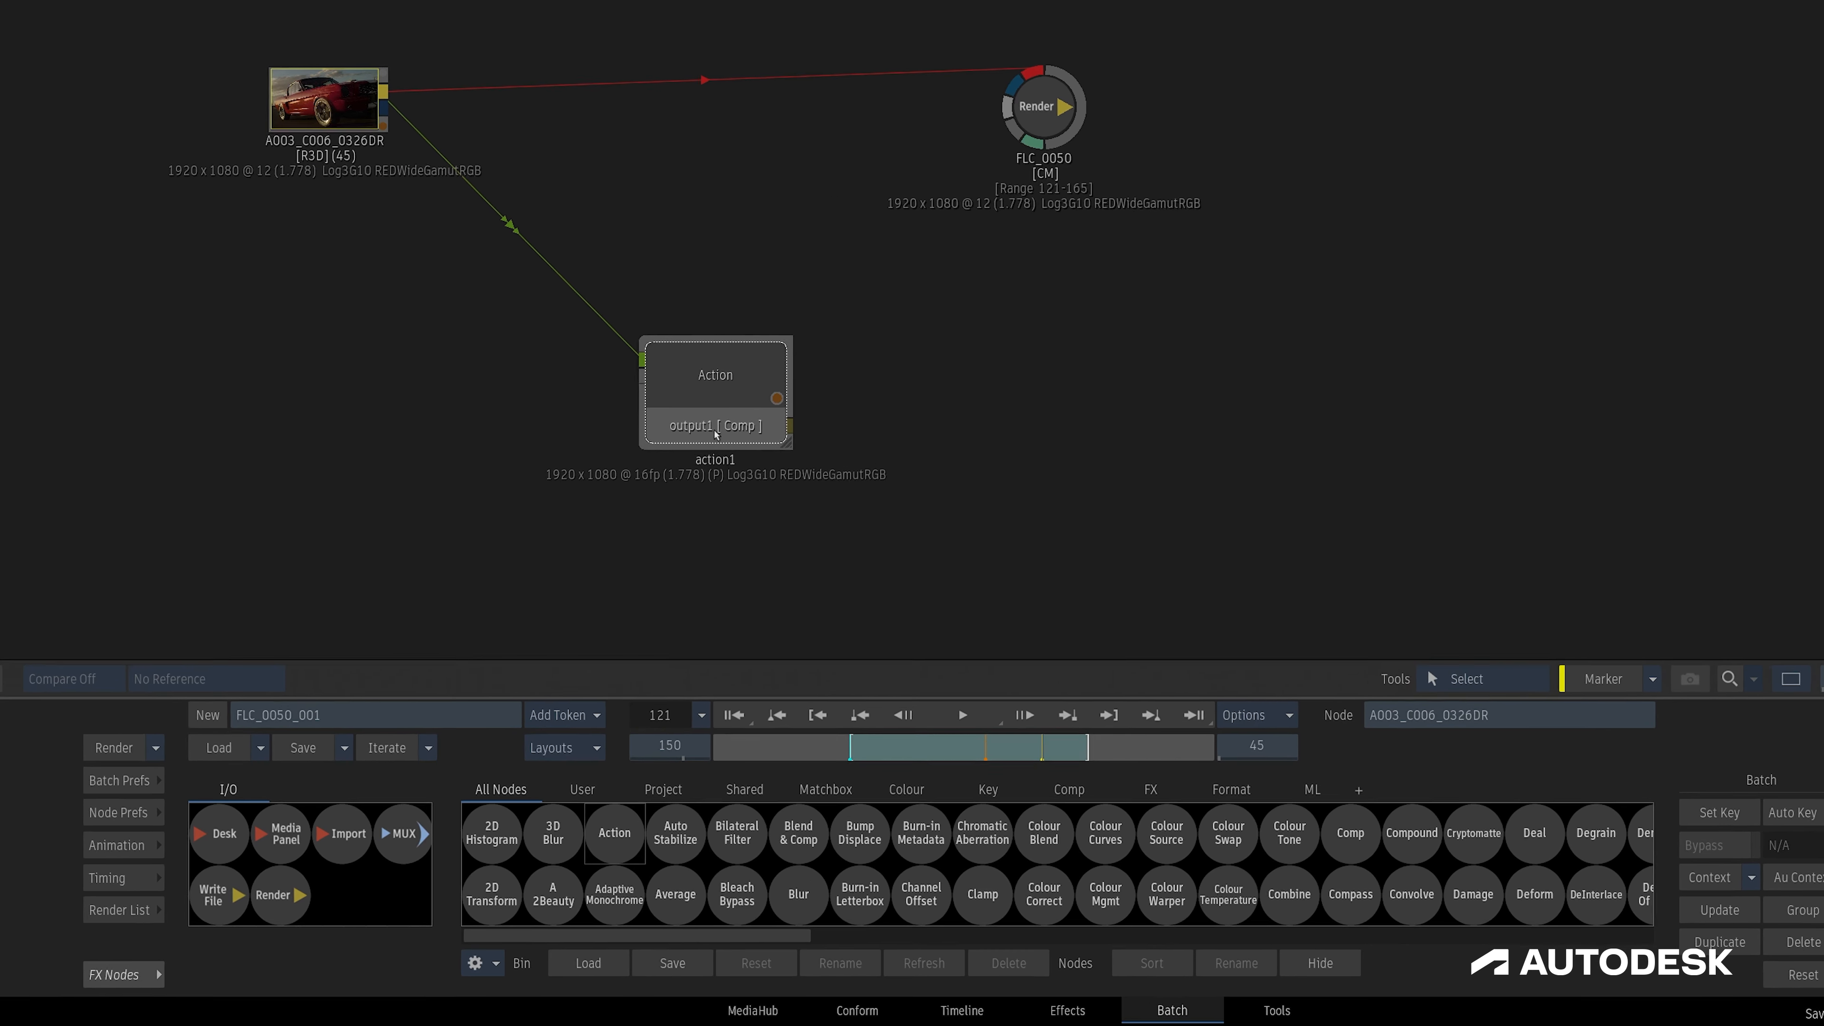
click(711, 371)
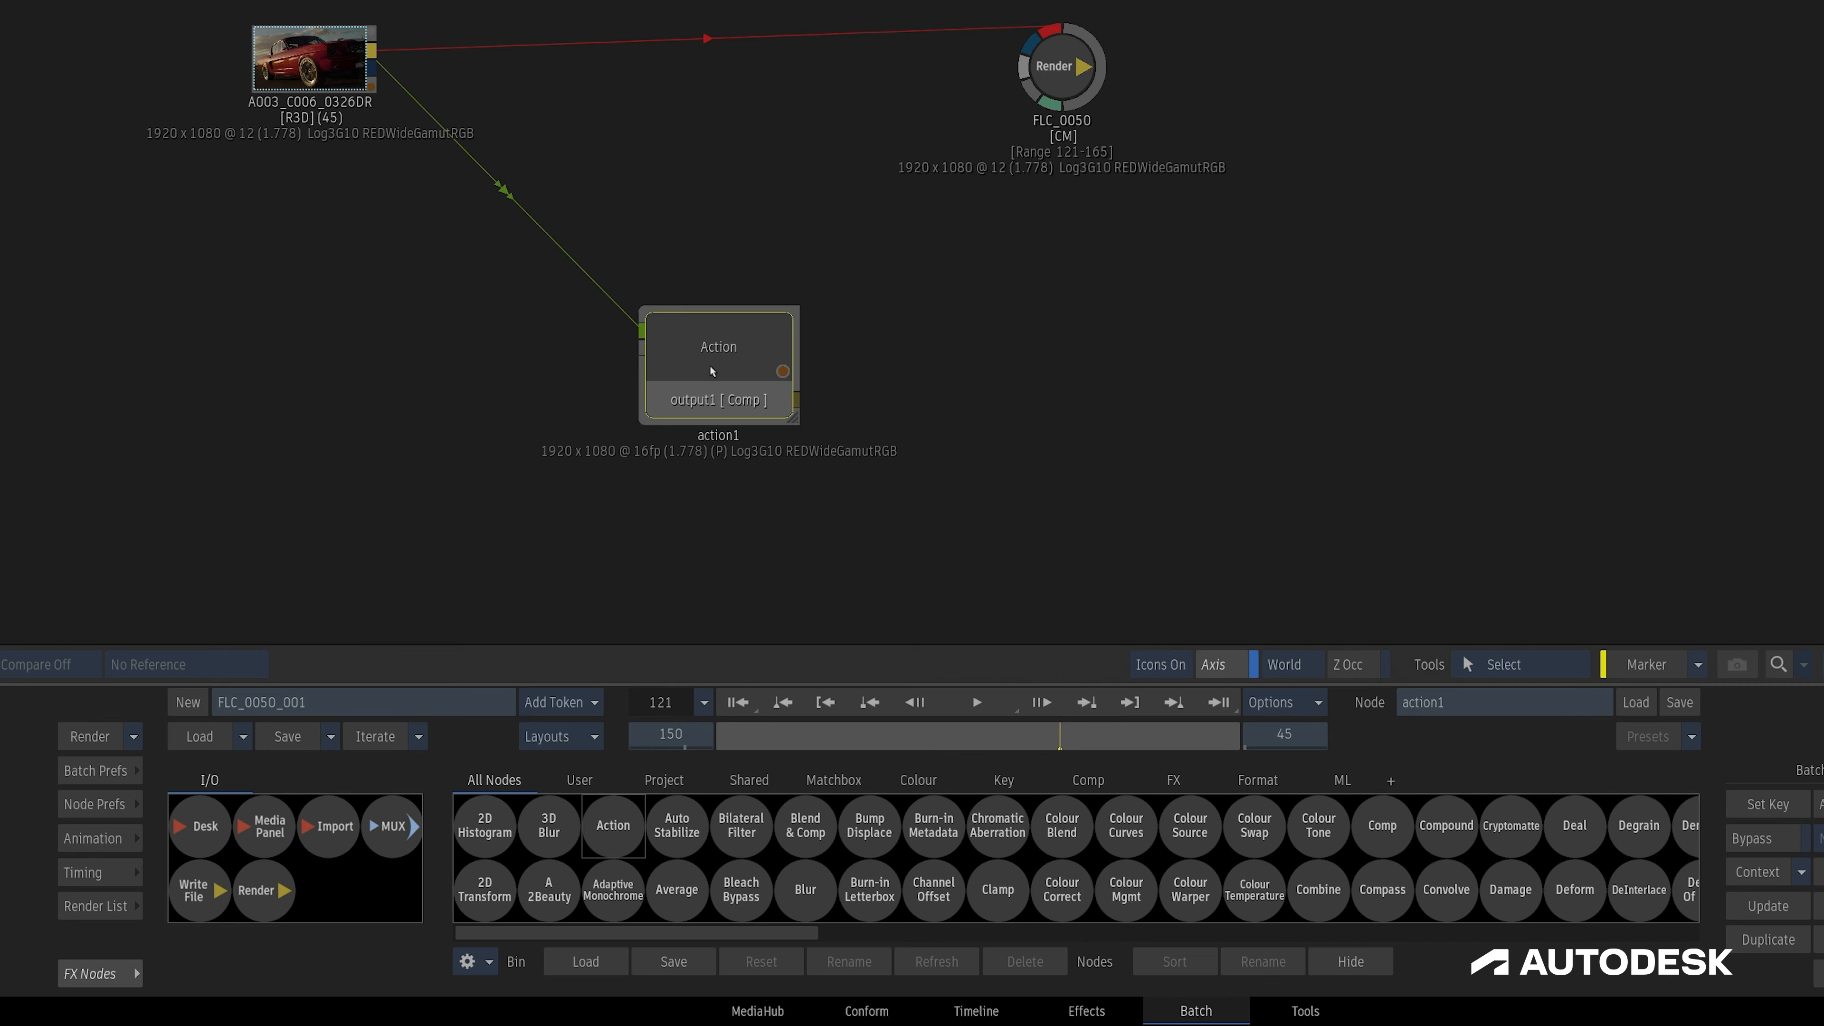
click(323, 49)
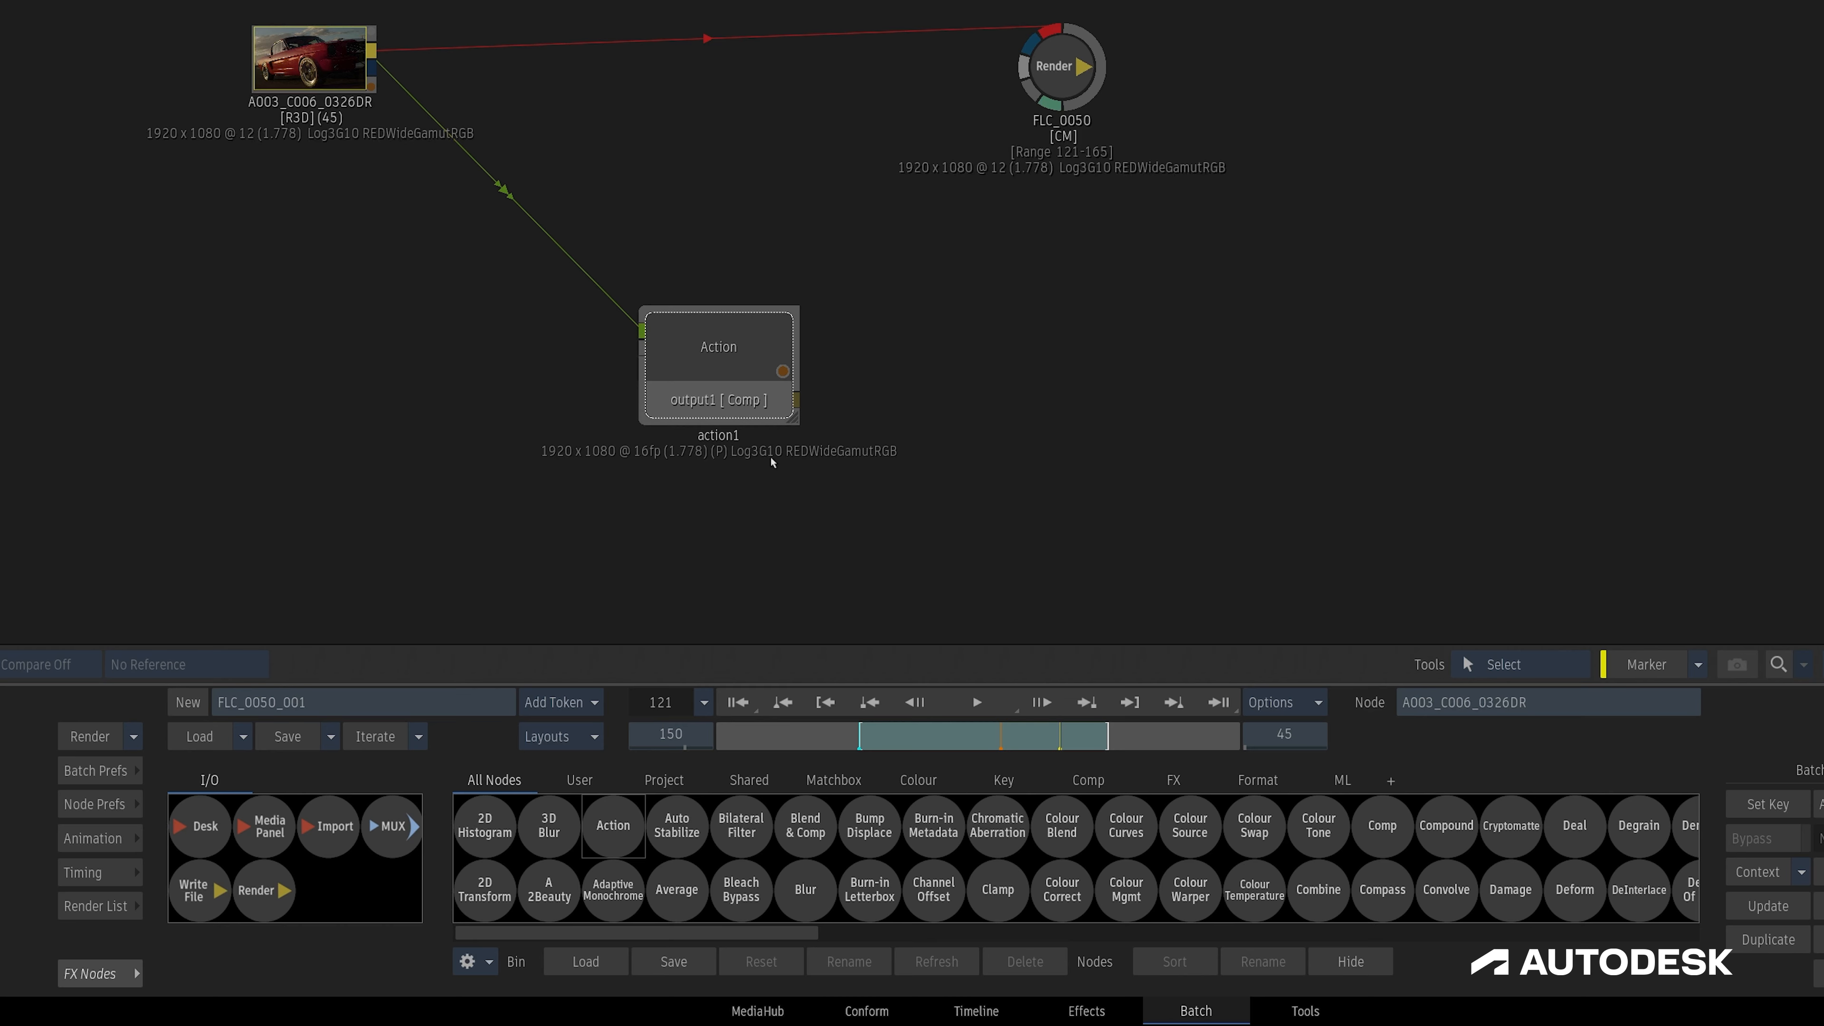
Add a Blur node fed by the A003_C006_0326DR clip and set the timebar's marker context to Current Clip Node
drag(788, 870, 720, 173)
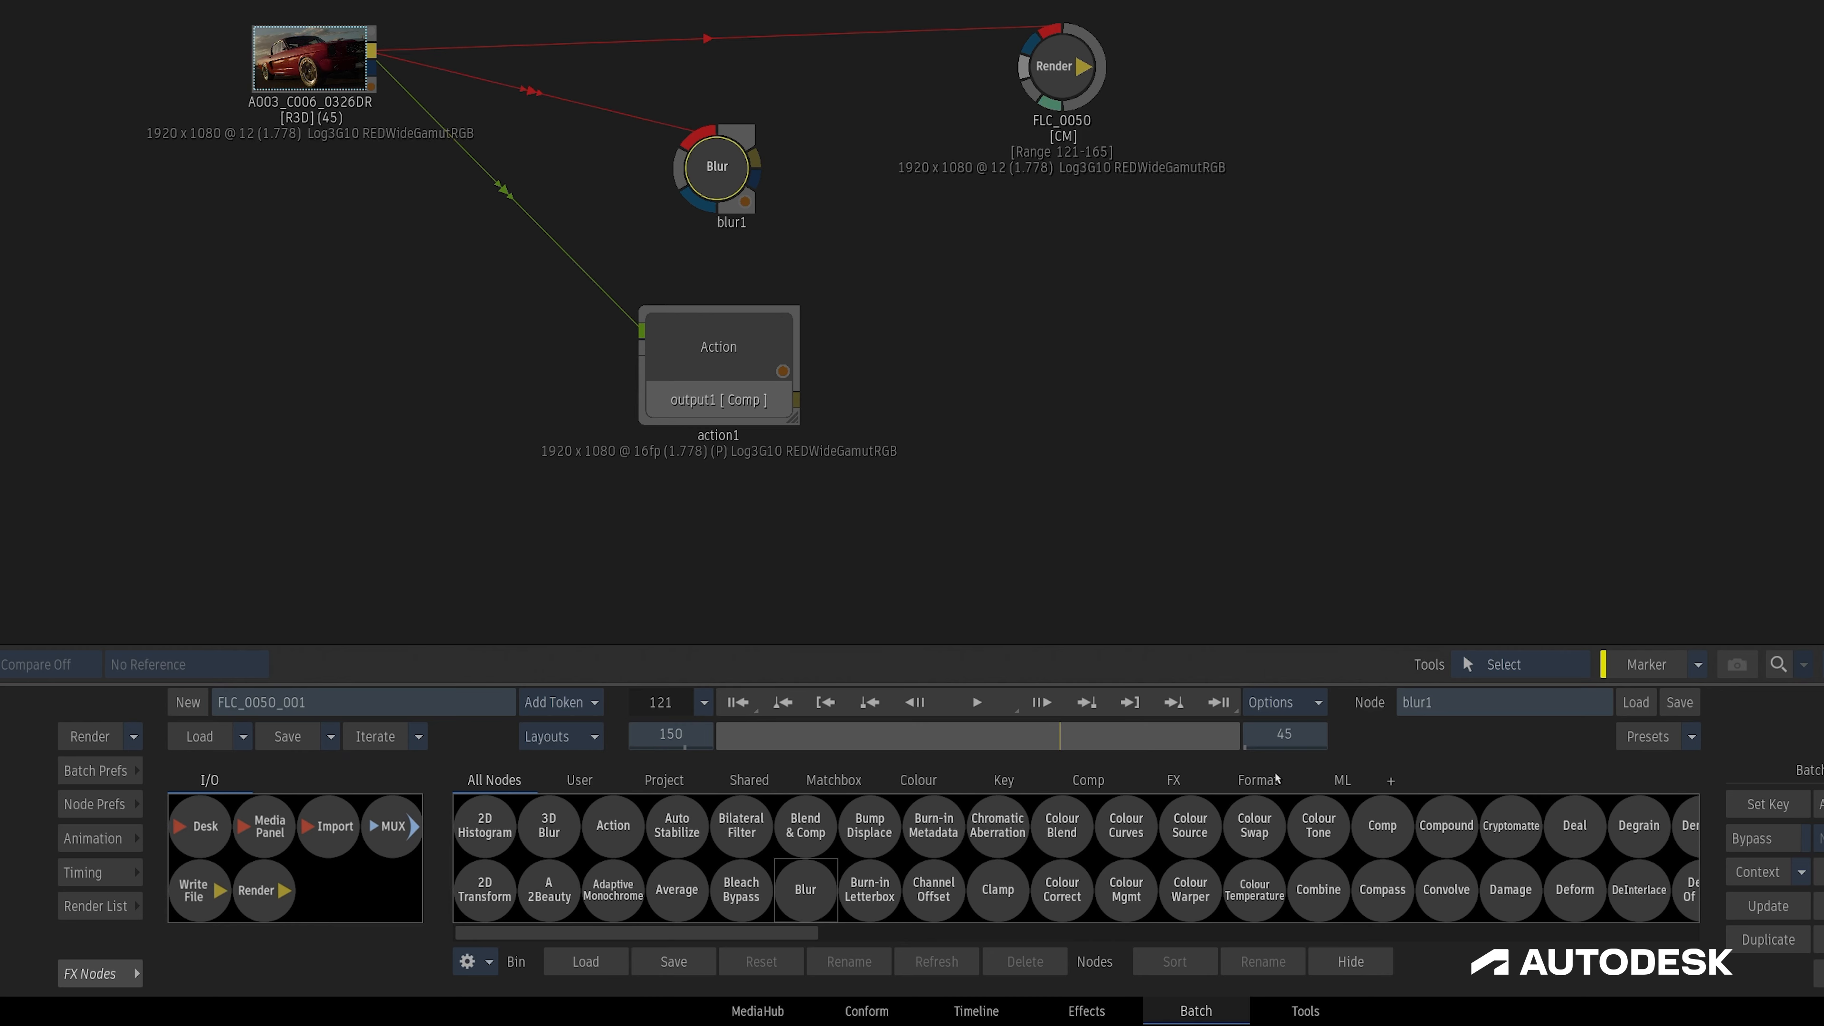
click(1285, 702)
mouse_move(1305, 922)
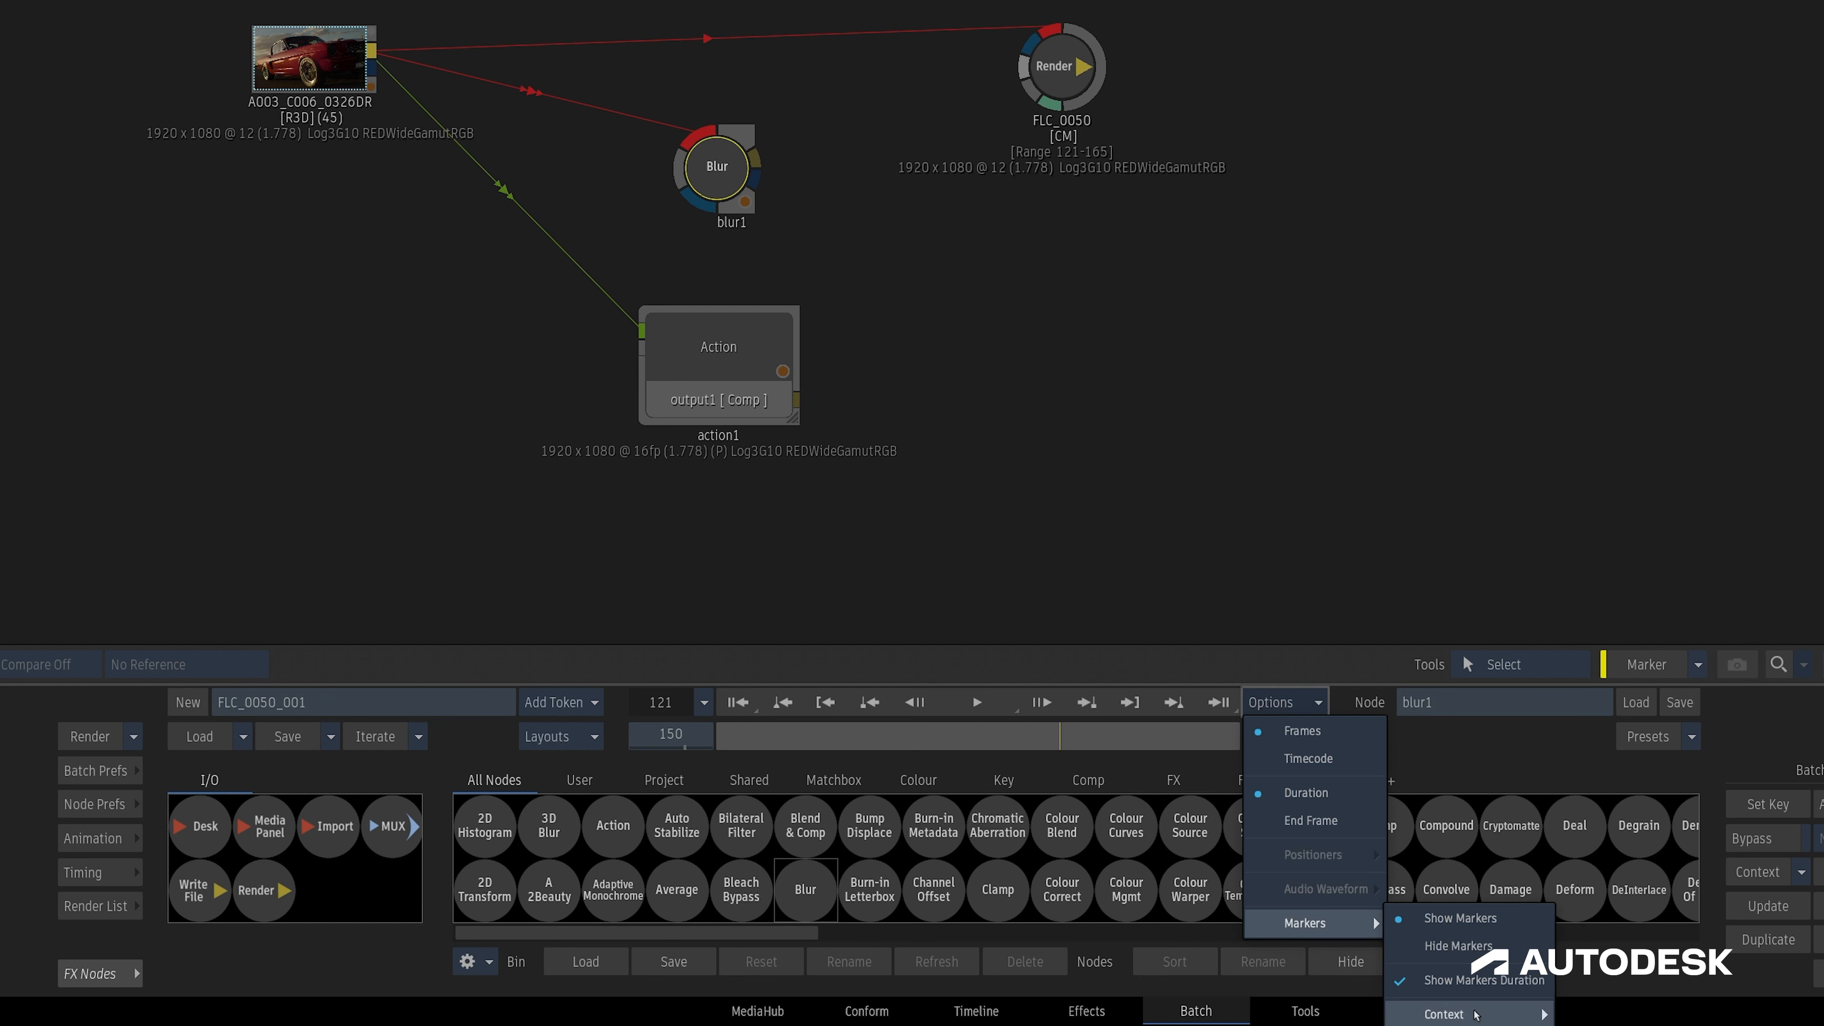
mouse_move(1476, 1013)
click(1637, 736)
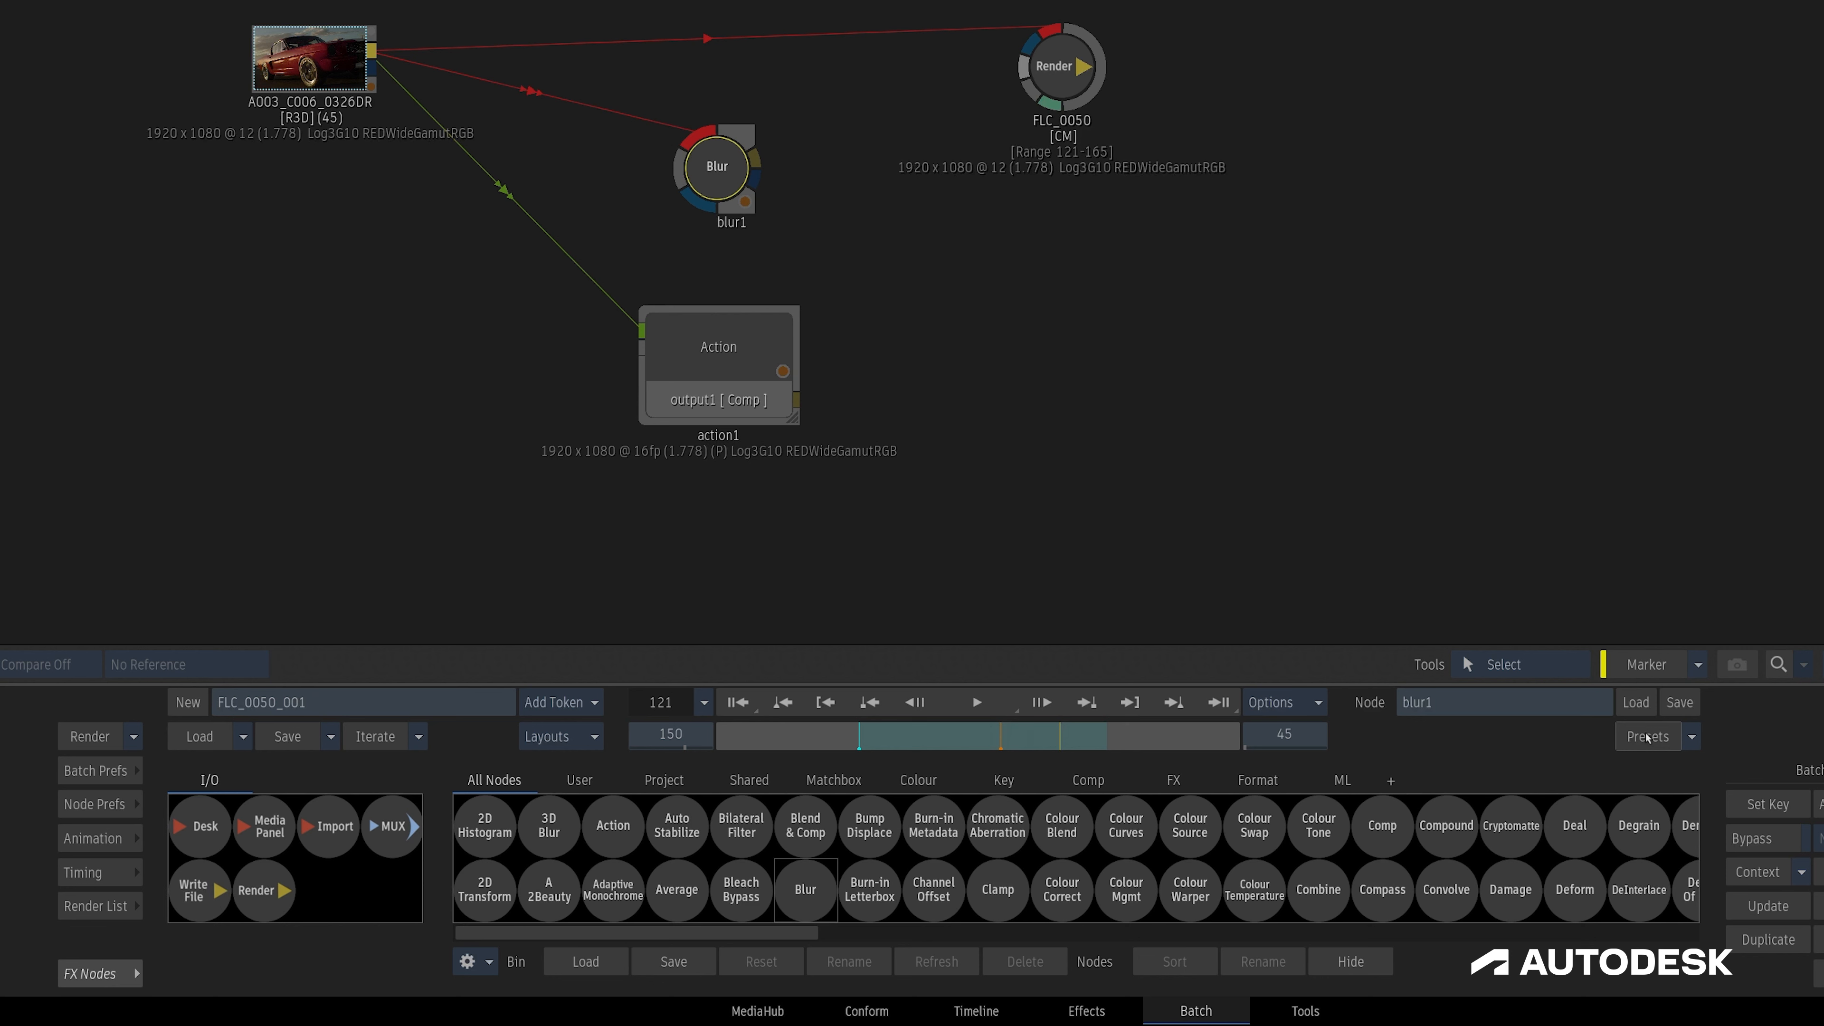
click(347, 70)
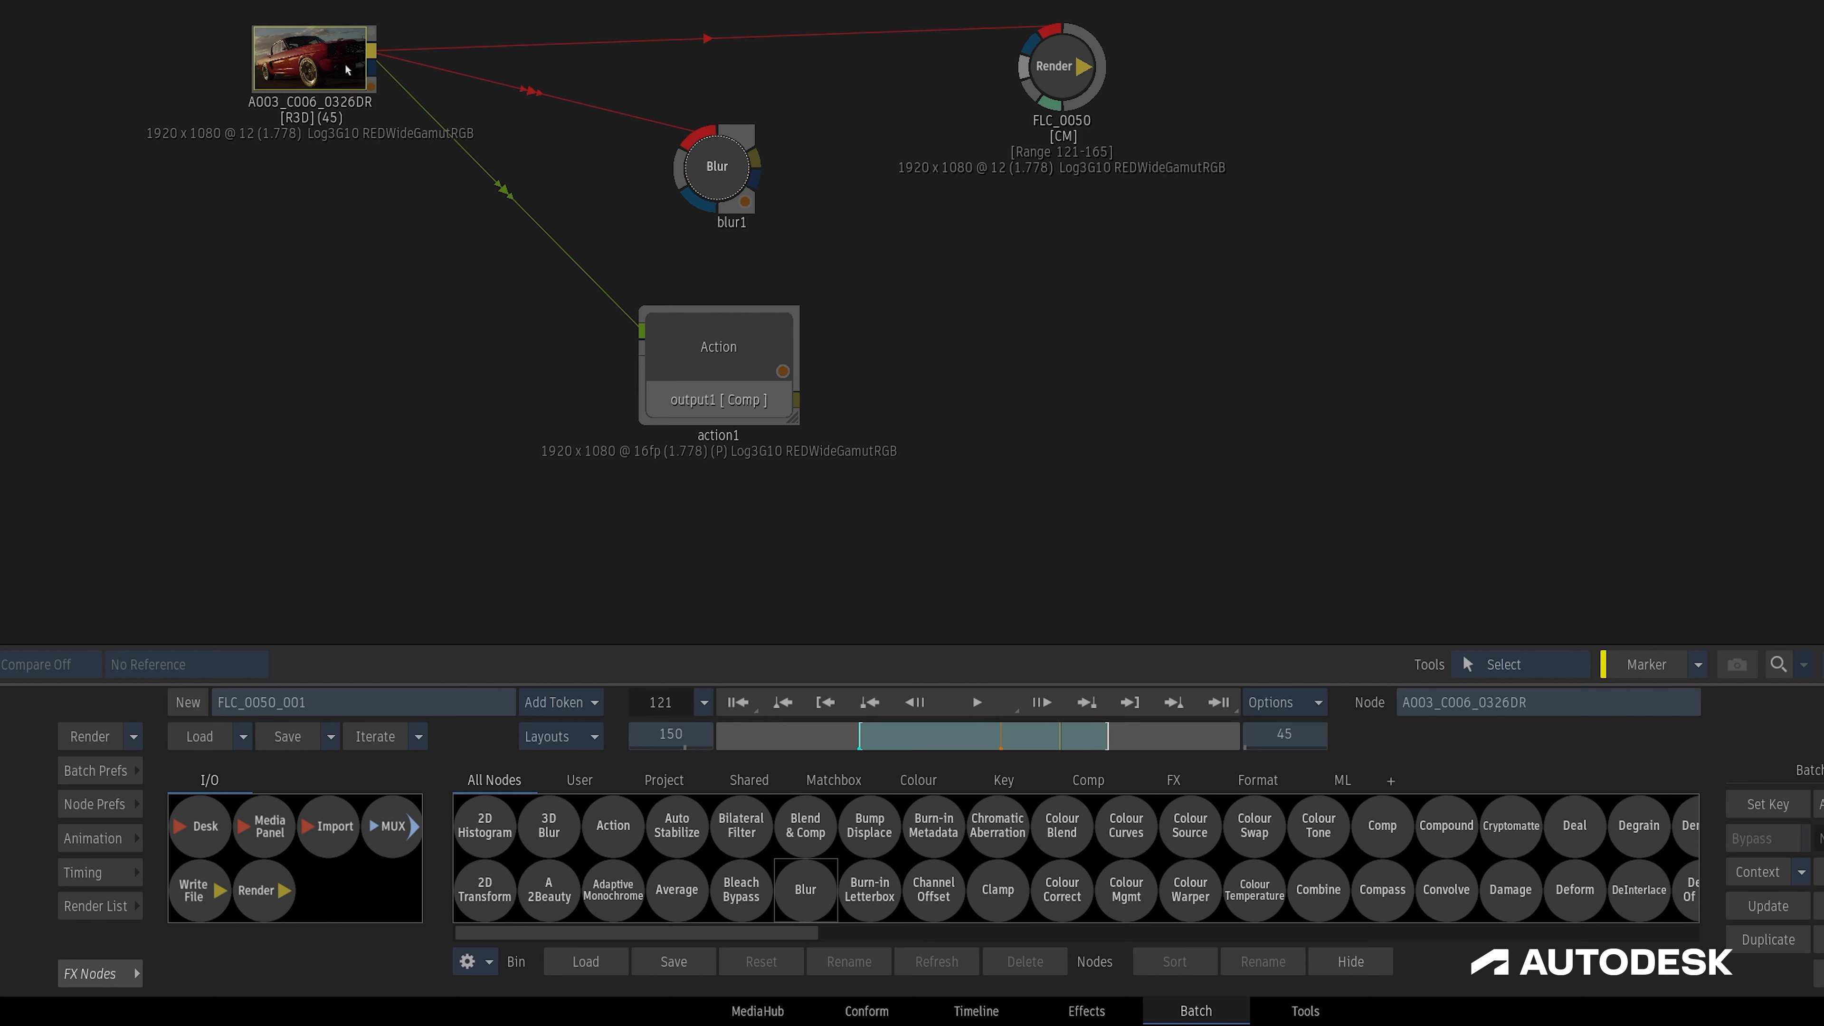